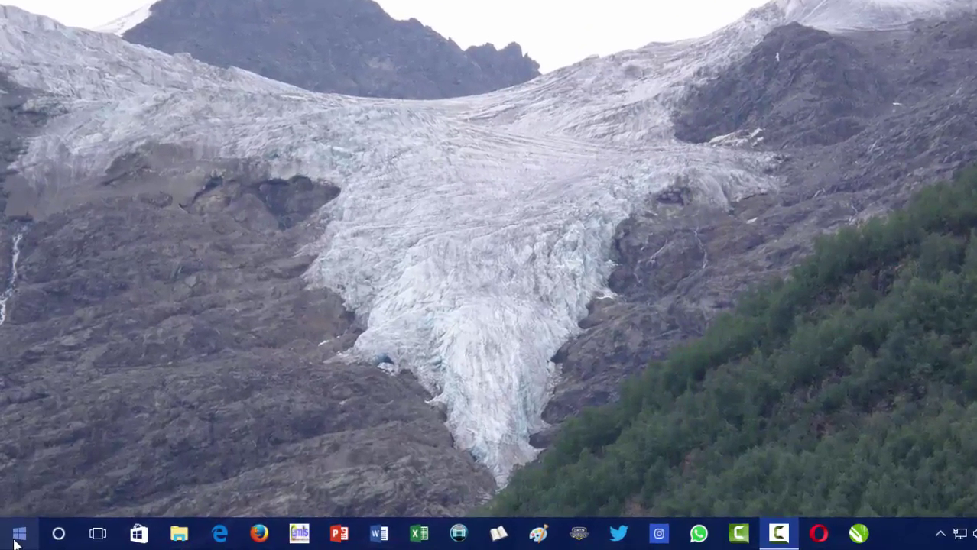
Turn on the Hyper-V Windows feature with its management tools, and reopen the Windows features list to check it
{"action": "right_click", "coordinate": [17, 539]}
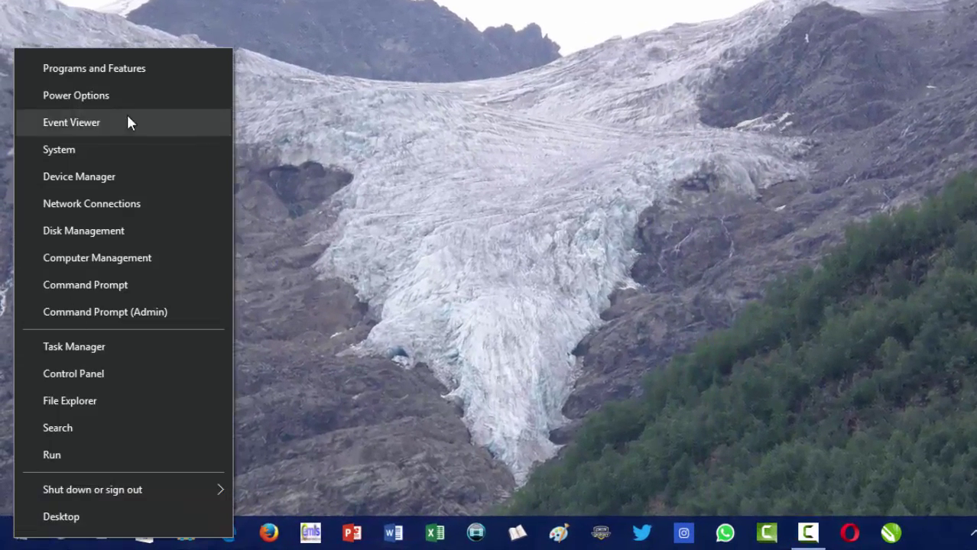
{"action": "left_click", "coordinate": [126, 70]}
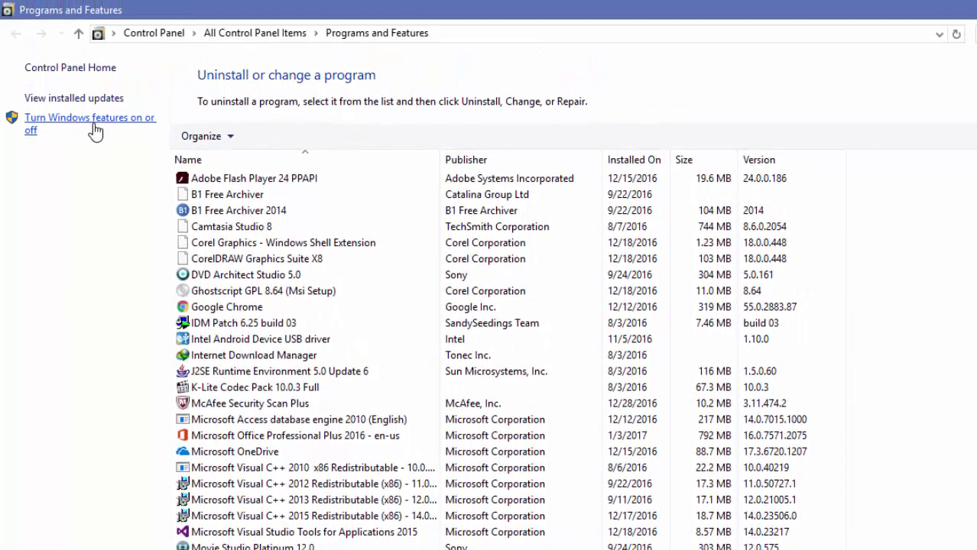
{"action": "left_click", "coordinate": [90, 119]}
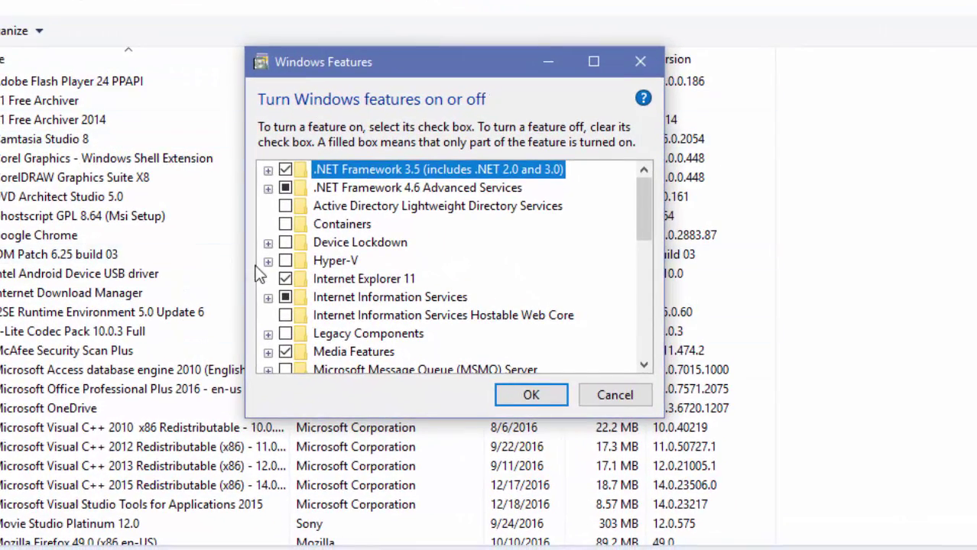
{"action": "left_click", "coordinate": [267, 260]}
{"action": "left_click", "coordinate": [285, 260]}
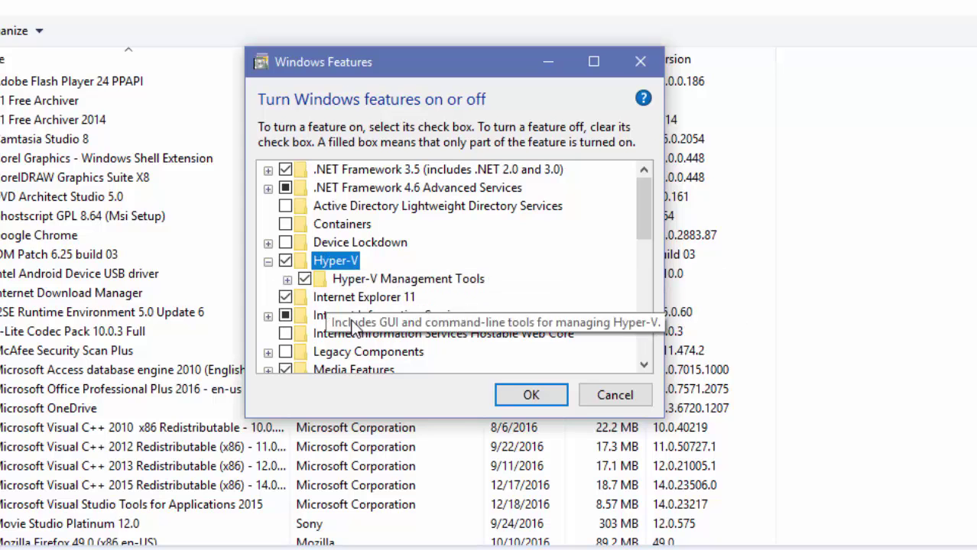
{"action": "left_click", "coordinate": [510, 397]}
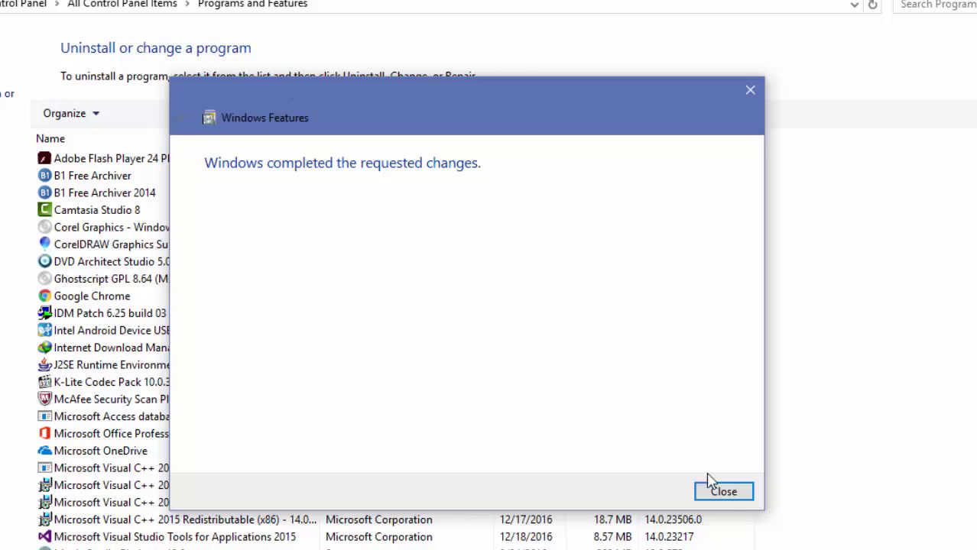
{"action": "left_click", "coordinate": [727, 497]}
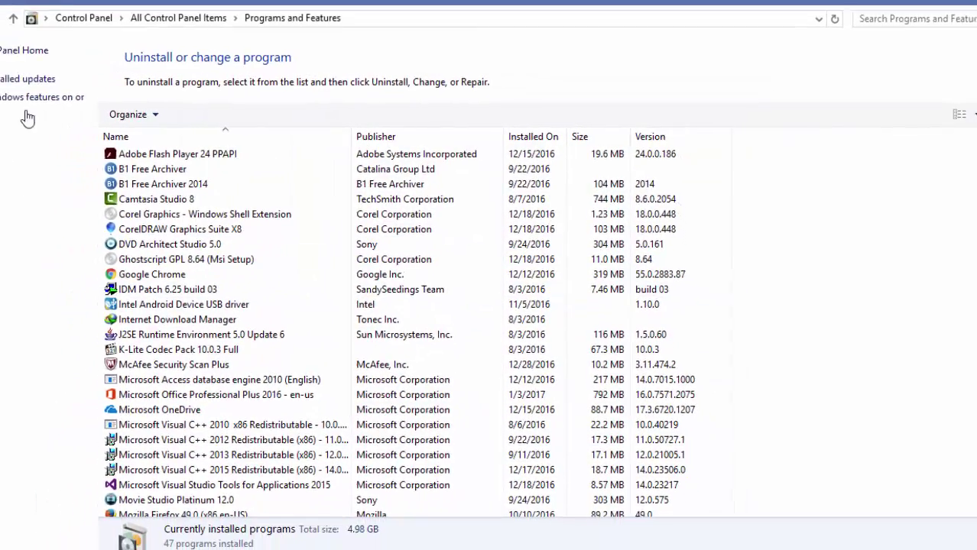
{"action": "left_click", "coordinate": [60, 110]}
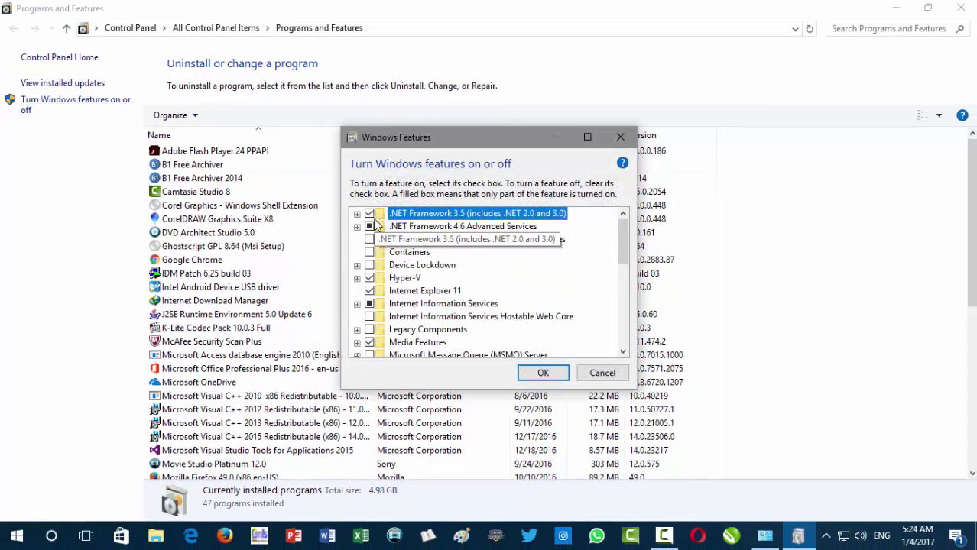
{"action": "left_click", "coordinate": [542, 372]}
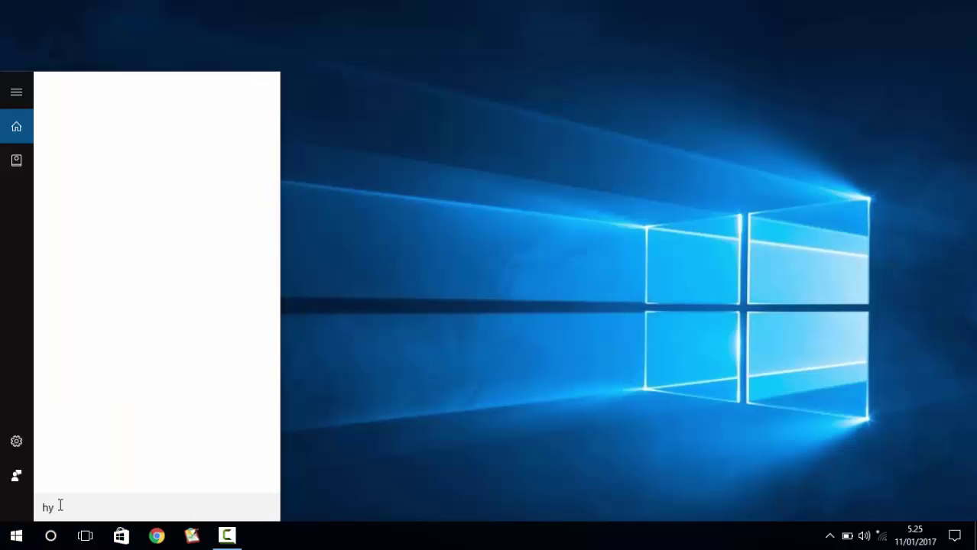
Search Windows for "hyper" and launch Hyper-V Manager
{"action": "type", "text": "per"}
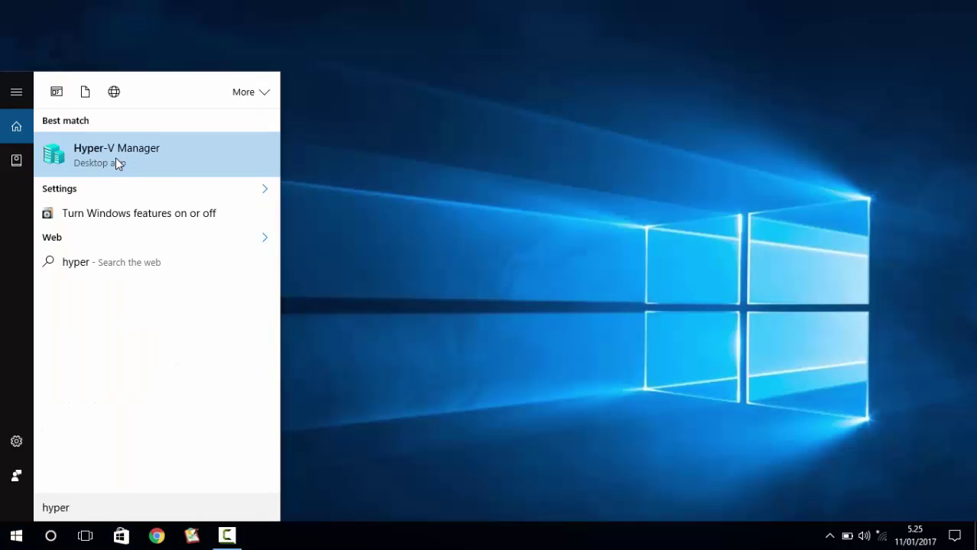
{"action": "left_click", "coordinate": [114, 159]}
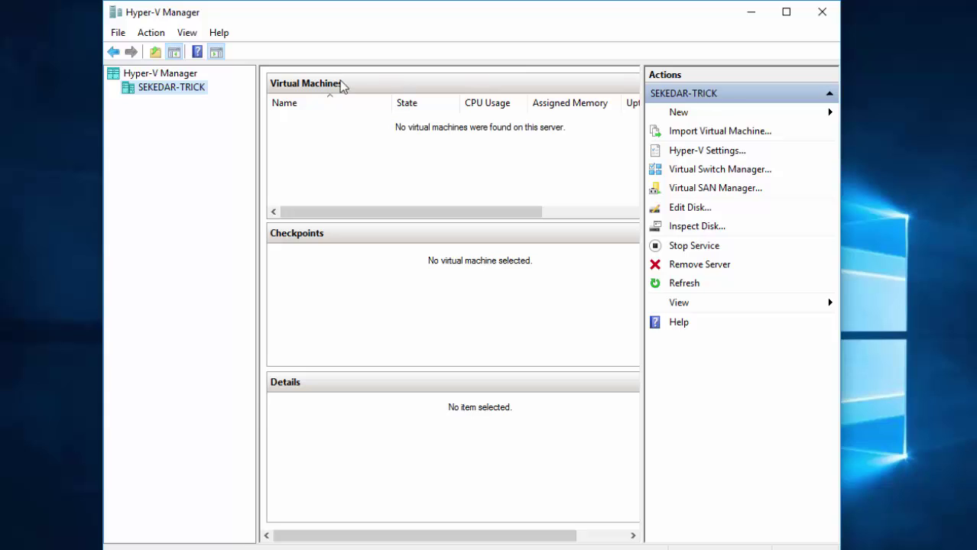
Remove the SEKEDAR-TRICK server from Hyper-V Manager and reconnect to the local computer as the virtualization server
{"action": "right_click", "coordinate": [171, 90]}
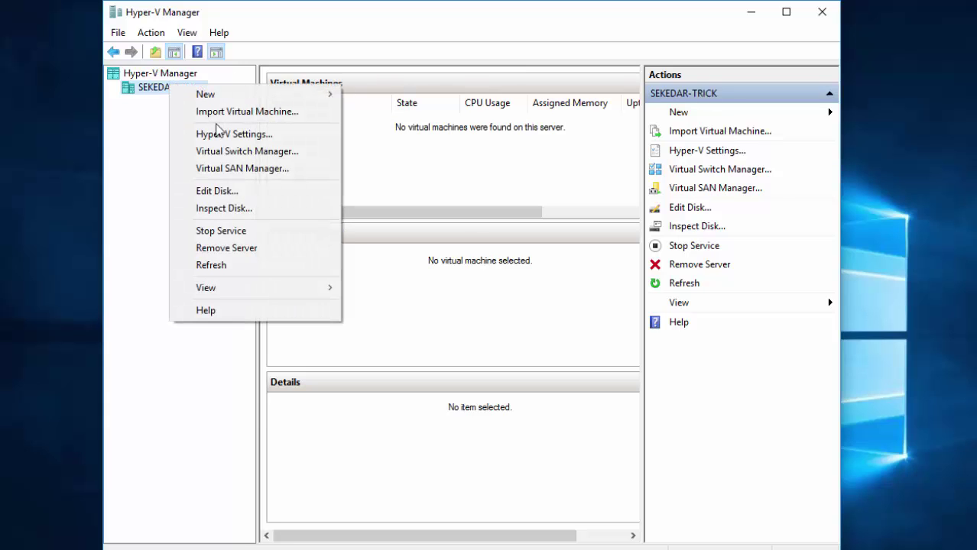
{"action": "left_click", "coordinate": [226, 247]}
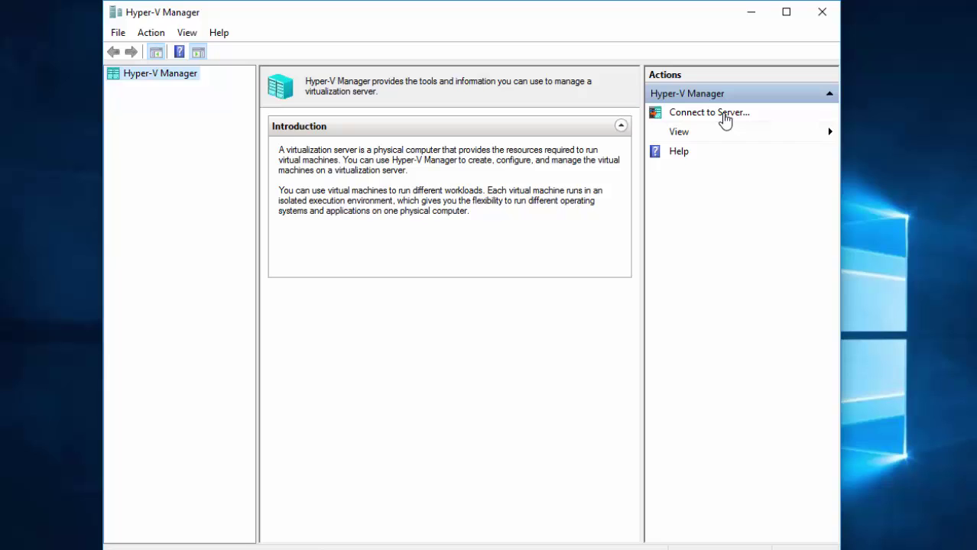
{"action": "left_click", "coordinate": [725, 117]}
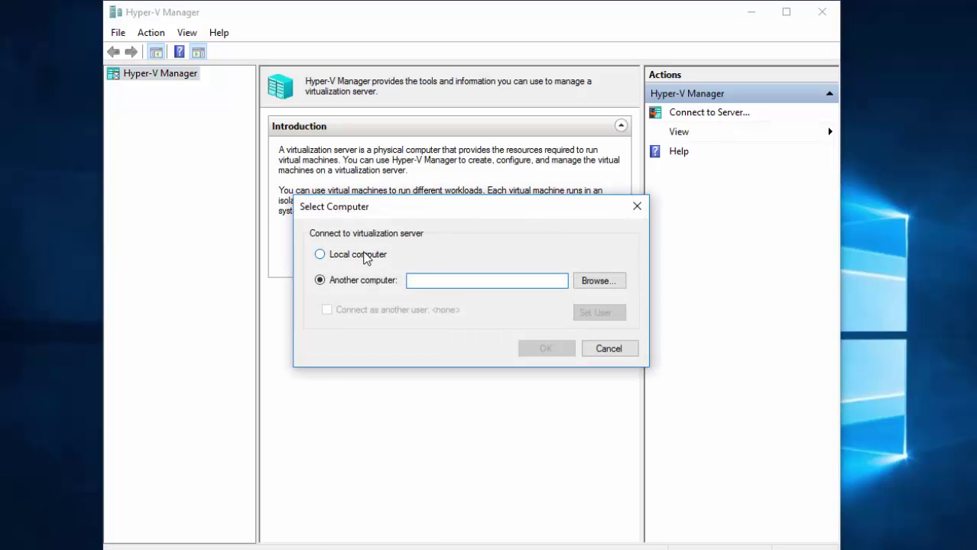
{"action": "left_click", "coordinate": [364, 259]}
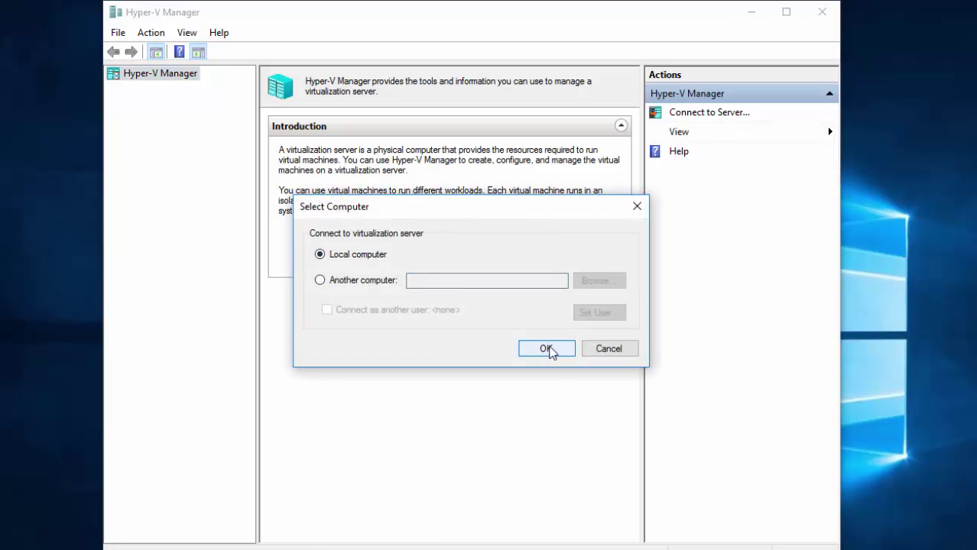
{"action": "left_click", "coordinate": [546, 349]}
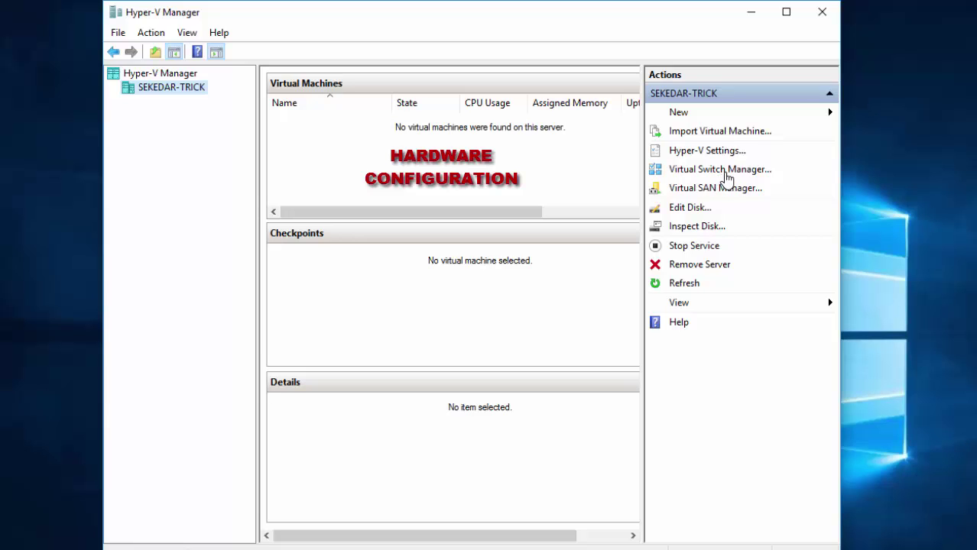
Examine the virtual switch types in Virtual Switch Manager with External selected, and close it without creating a switch
{"action": "left_click", "coordinate": [726, 170]}
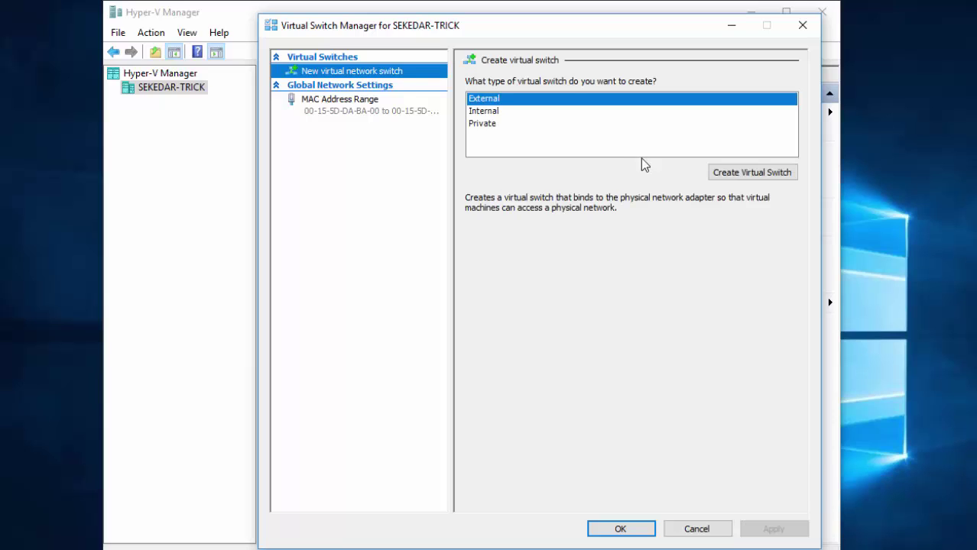
{"action": "left_click", "coordinate": [484, 100]}
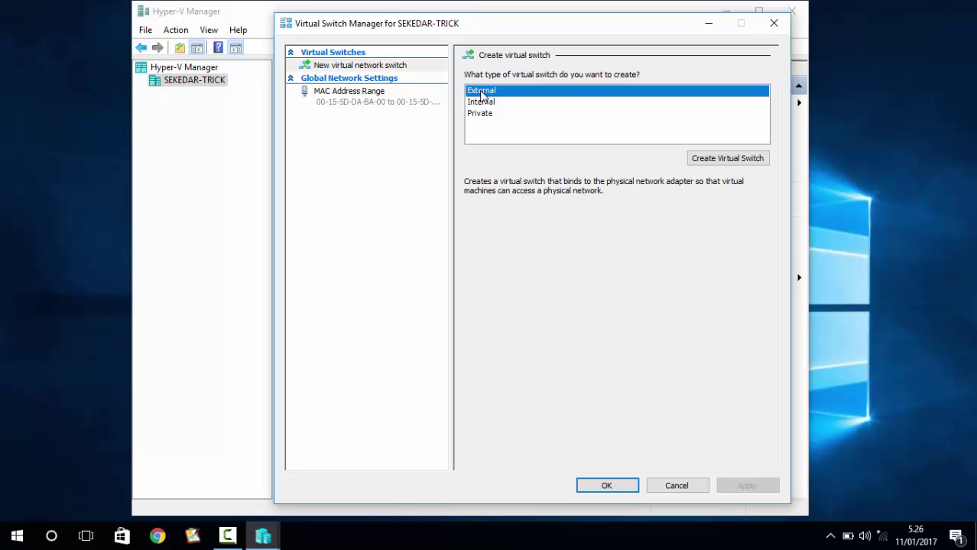
{"action": "left_click_drag", "start_coordinate": [433, 34], "coordinate": [348, 25]}
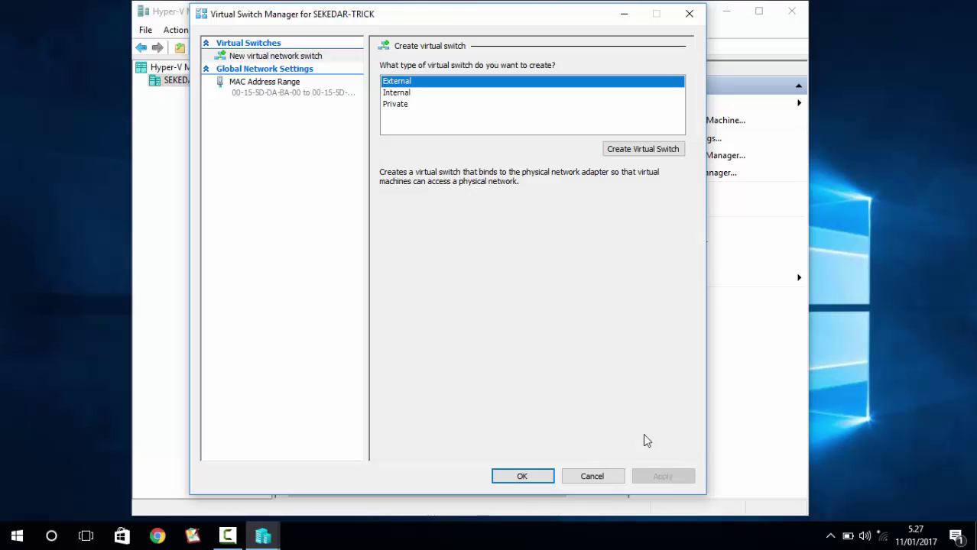
{"action": "left_click", "coordinate": [593, 476]}
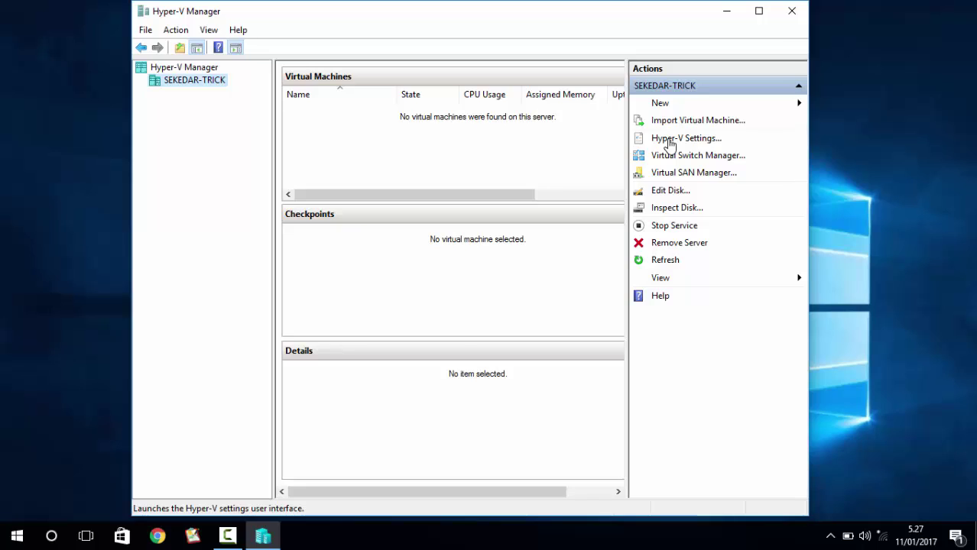
Open the Hyper-V settings, and in File Explorer create a folder named HYPER V on the FILM (G:) drive
{"action": "left_click", "coordinate": [669, 143]}
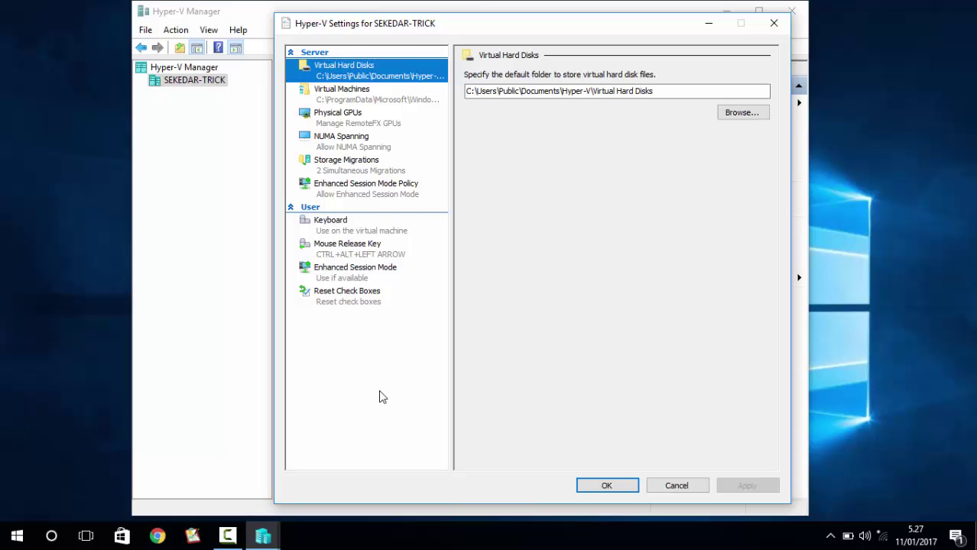
{"action": "key", "text": "super+e"}
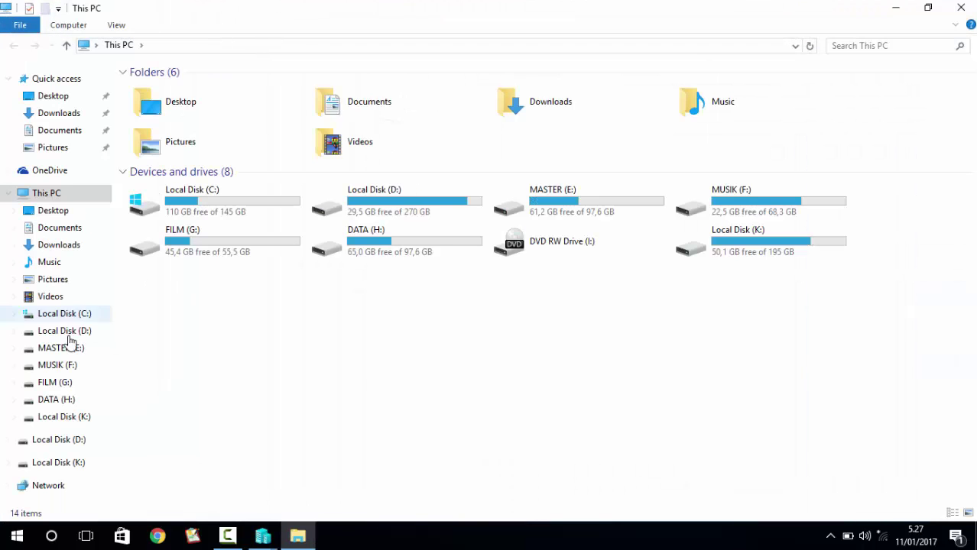
{"action": "left_click", "coordinate": [55, 382]}
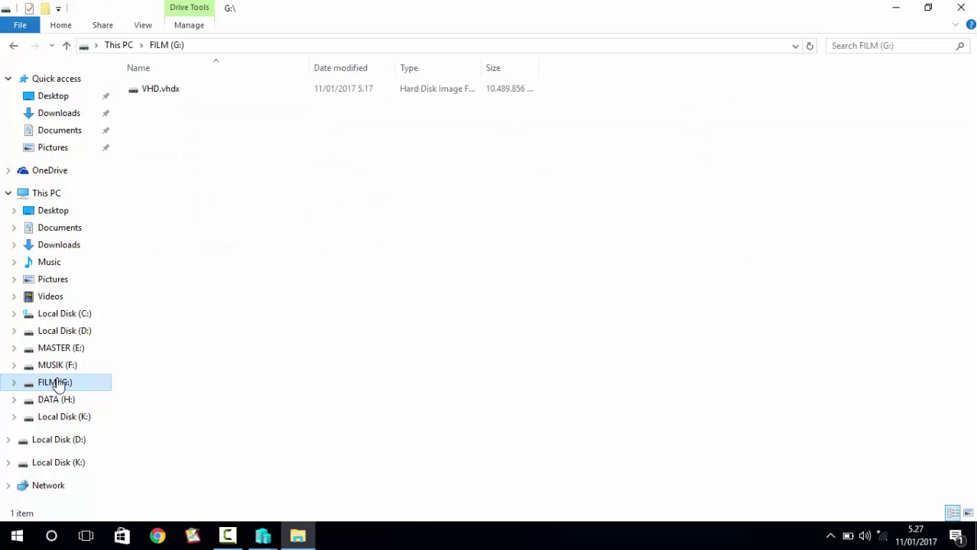
{"action": "right_click", "coordinate": [215, 143]}
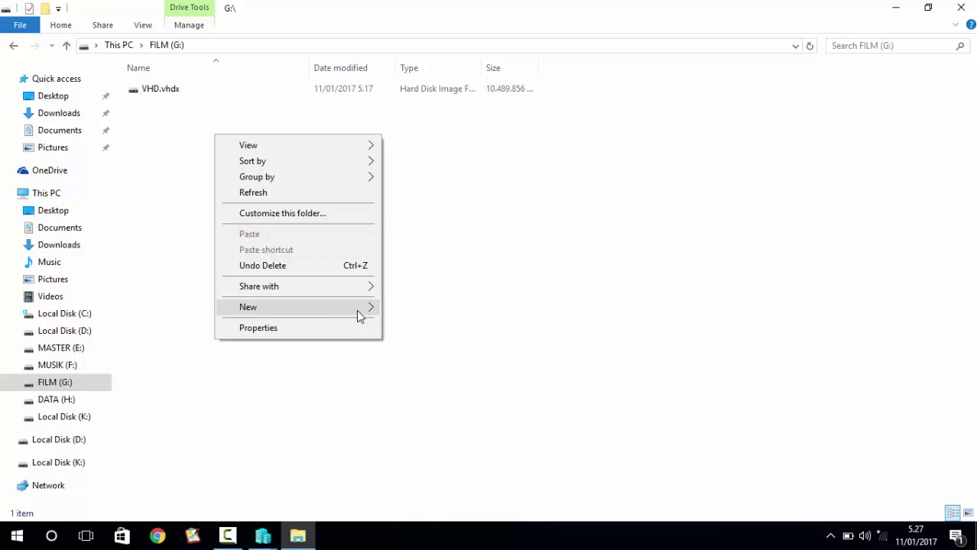
{"action": "mouse_move", "coordinate": [356, 310]}
{"action": "left_click", "coordinate": [407, 307]}
{"action": "key", "text": "BackSpace"}
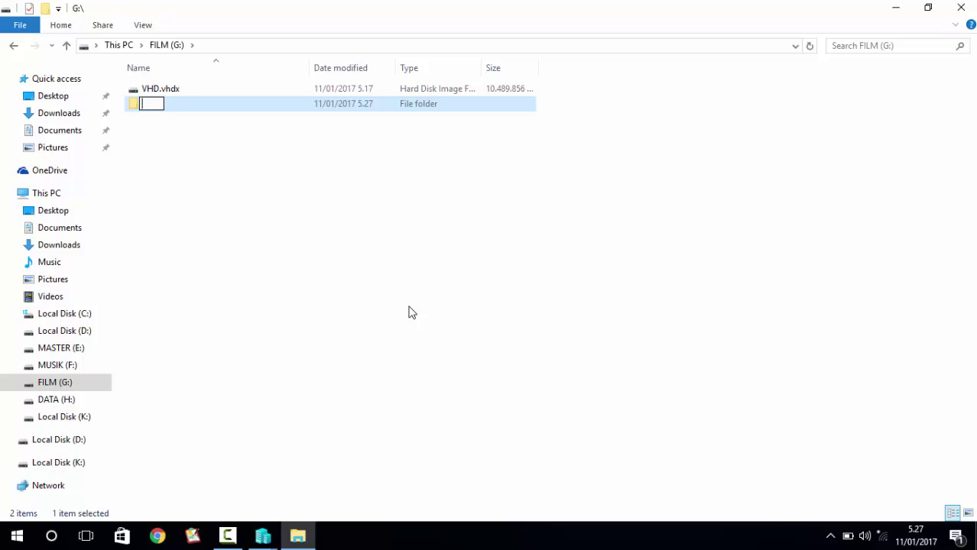
{"action": "type", "text": "HYPER V"}
{"action": "key", "text": "Return"}
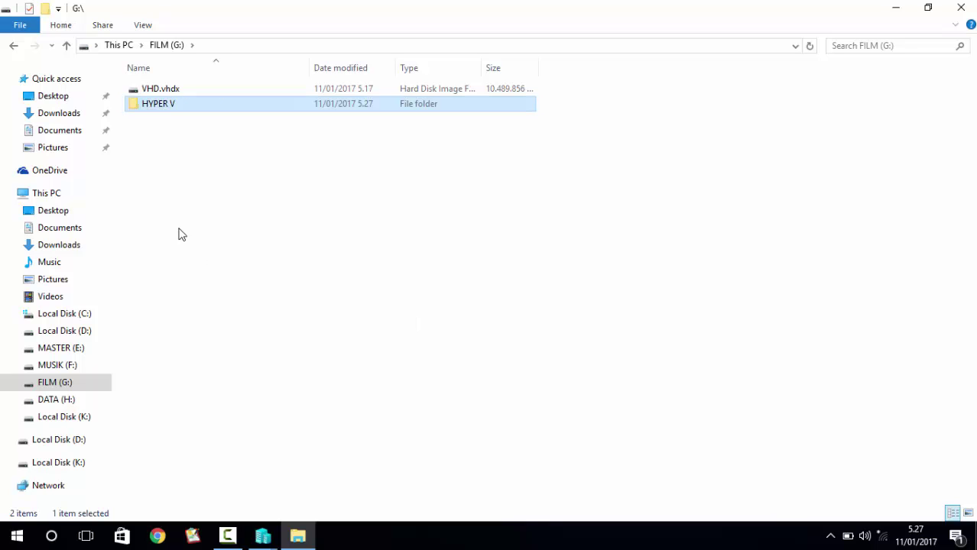
Create a subfolder named VIRTUAL HARDISK inside the HYPER V folder
{"action": "double_click", "coordinate": [174, 102]}
{"action": "right_click", "coordinate": [173, 105]}
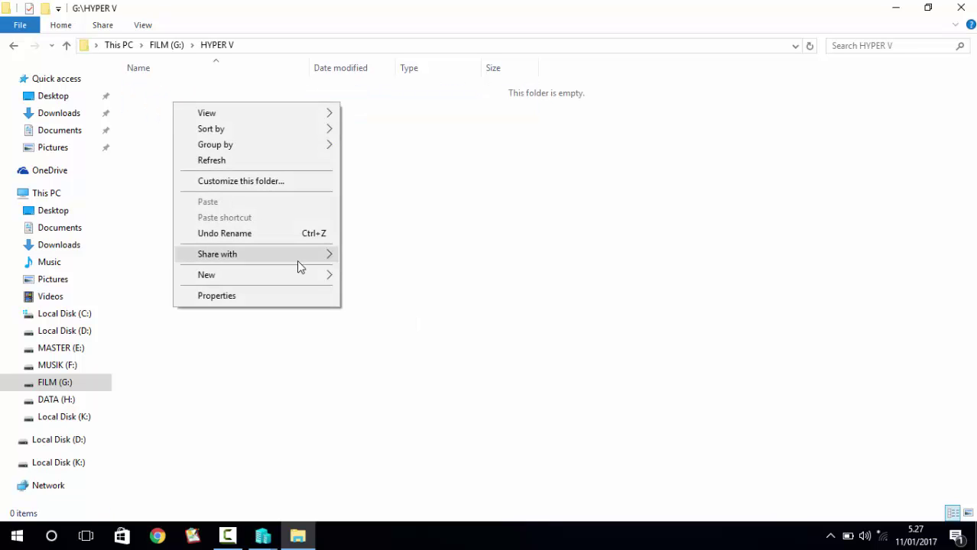
{"action": "mouse_move", "coordinate": [316, 277]}
{"action": "left_click", "coordinate": [357, 281]}
{"action": "type", "text": "VIRTUAL MAC"}
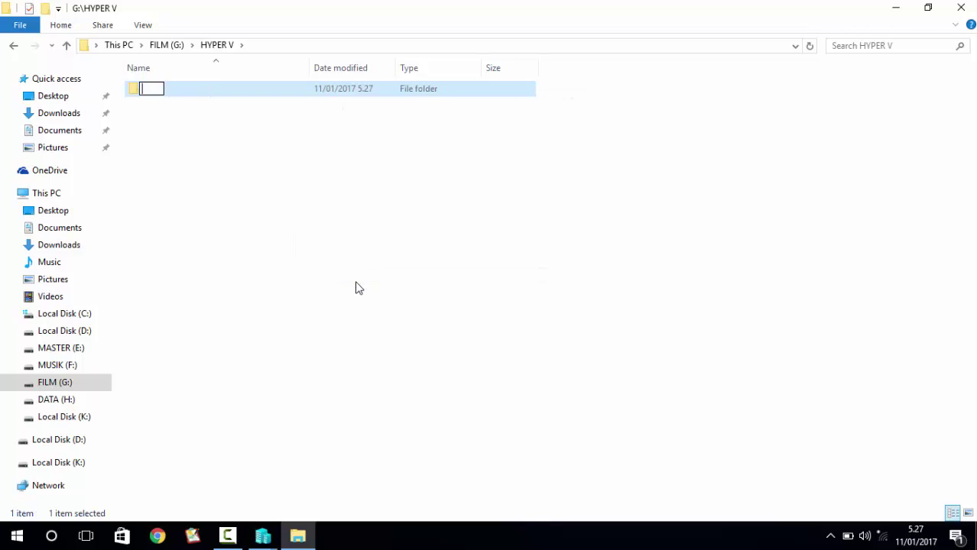
{"action": "type", "text": "HINE"}
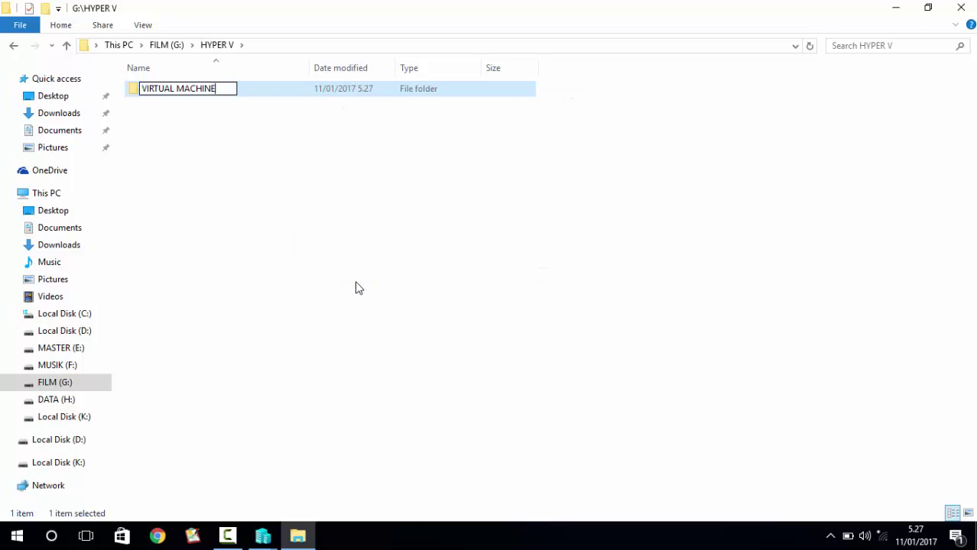
{"action": "key", "text": "BackSpace"}
{"action": "key", "text": "BackSpace"}
{"action": "key", "text": "BackSpace"}
{"action": "key", "text": "BackSpace"}
{"action": "key", "text": "BackSpace"}
{"action": "key", "text": "BackSpace"}
{"action": "key", "text": "BackSpace"}
{"action": "type", "text": "HARDISK"}
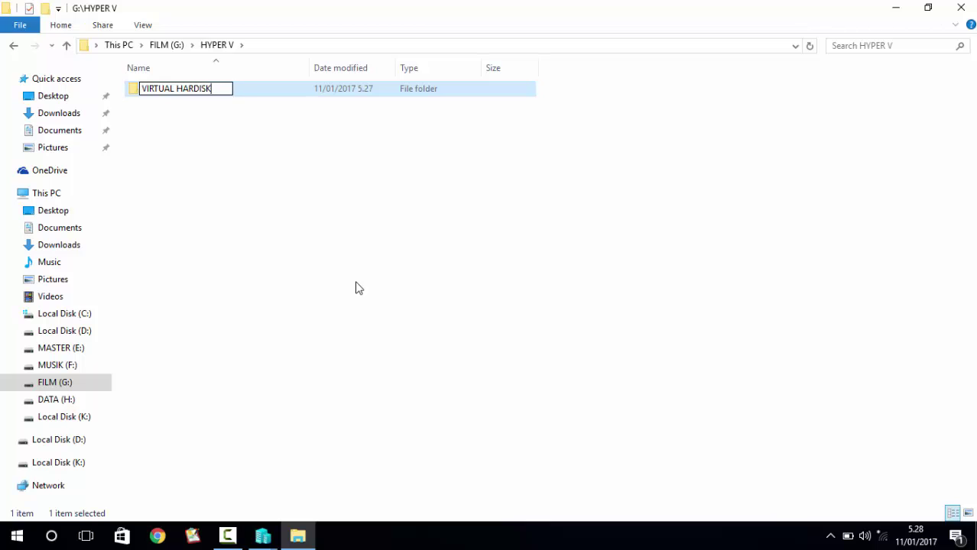
{"action": "key", "text": "Return"}
Create a second subfolder named VIRTUAL MACHINE inside HYPER V, and close File Explorer to return to the Hyper-V settings
{"action": "left_click", "coordinate": [221, 186]}
{"action": "right_click", "coordinate": [221, 186]}
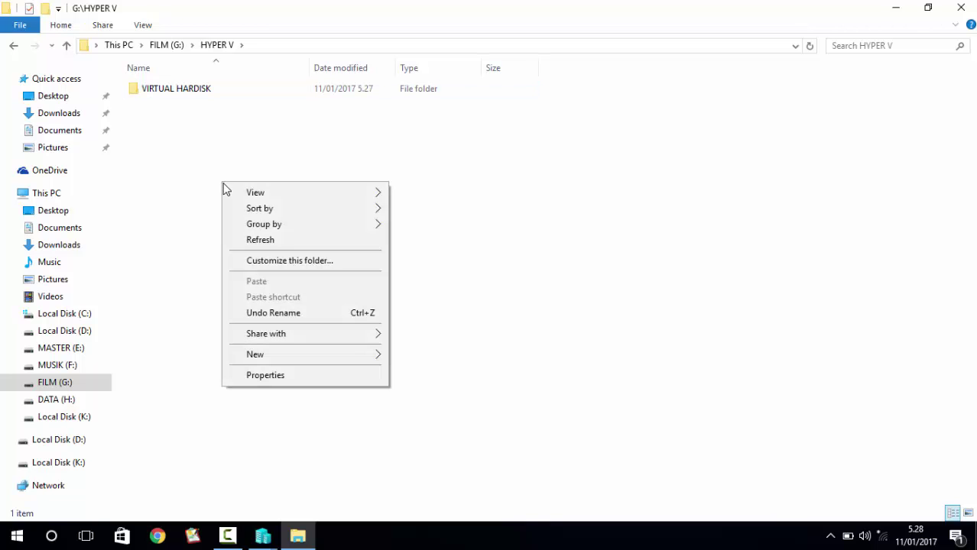
{"action": "mouse_move", "coordinate": [366, 358]}
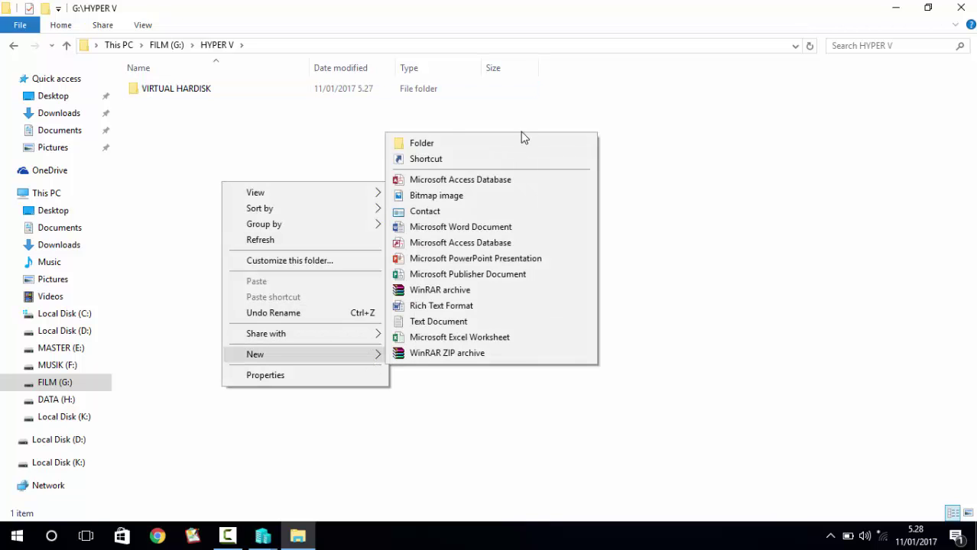
{"action": "left_click", "coordinate": [482, 145]}
{"action": "type", "text": "VI"}
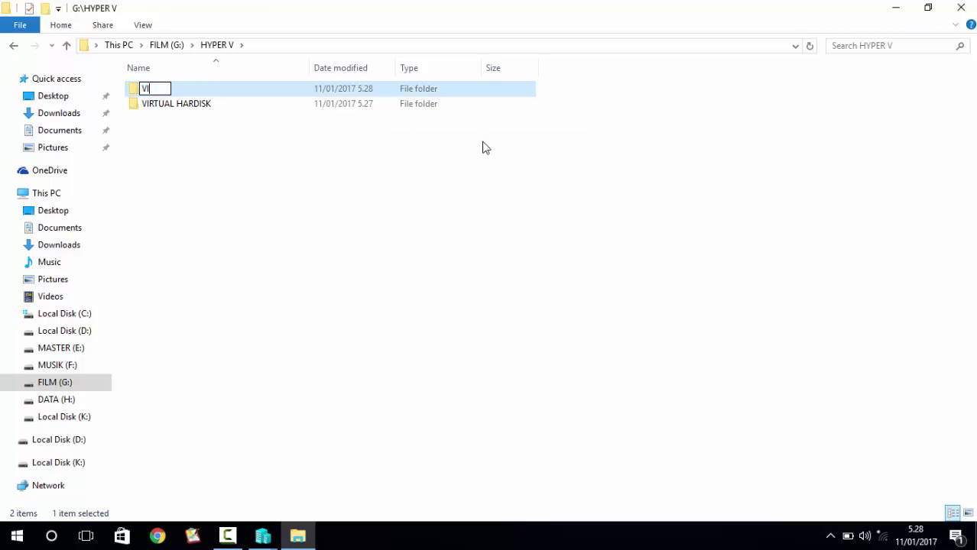
{"action": "type", "text": "RTUAL SW"}
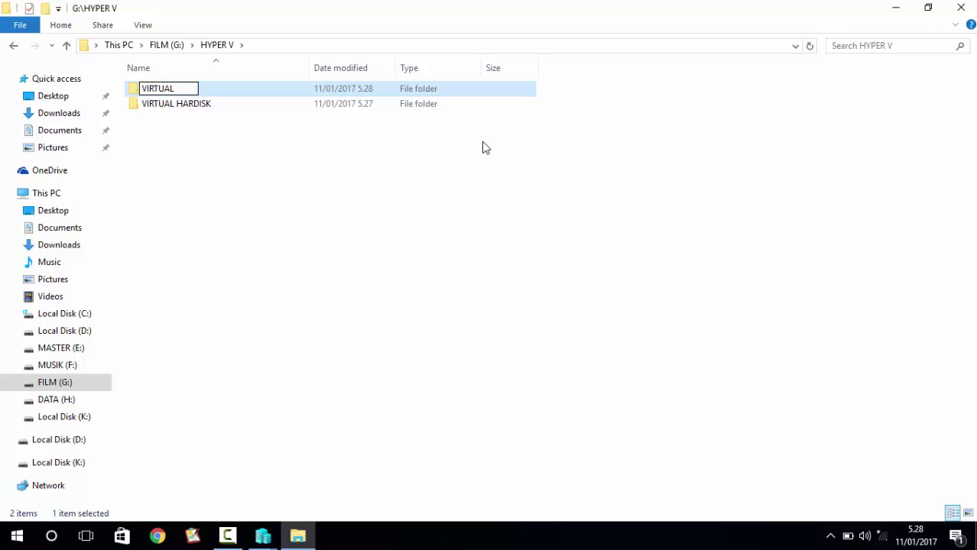
{"action": "type", "text": "MACHINE"}
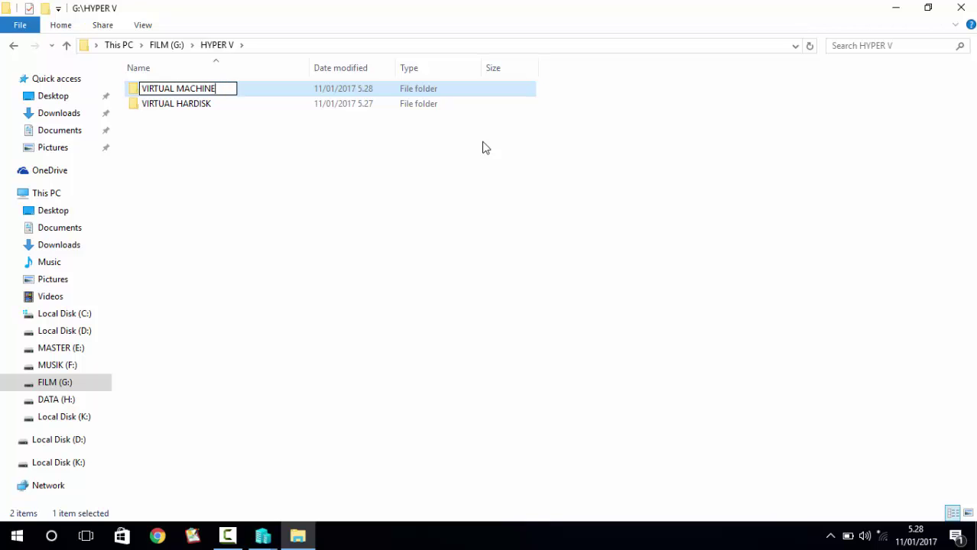
{"action": "left_click", "coordinate": [324, 145]}
{"action": "left_click", "coordinate": [960, 8]}
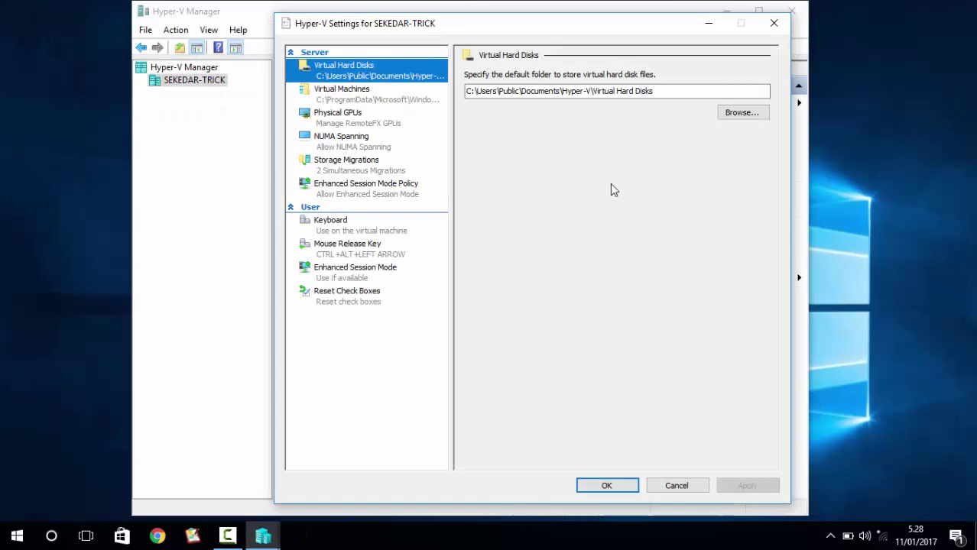
Set the default virtual hard disk folder to G:\HYPER V\VIRTUAL HARDISK and apply the change
{"action": "left_click", "coordinate": [705, 95]}
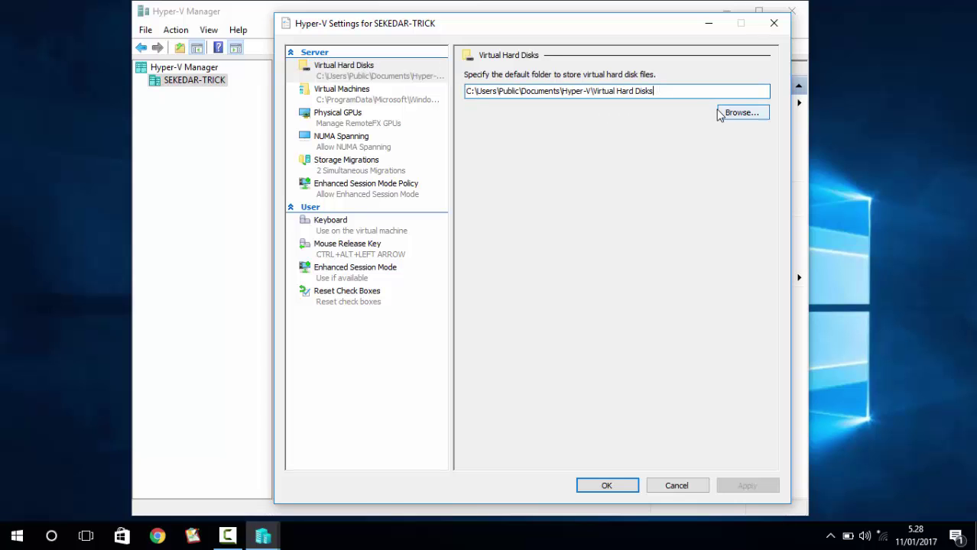
{"action": "left_click", "coordinate": [735, 114]}
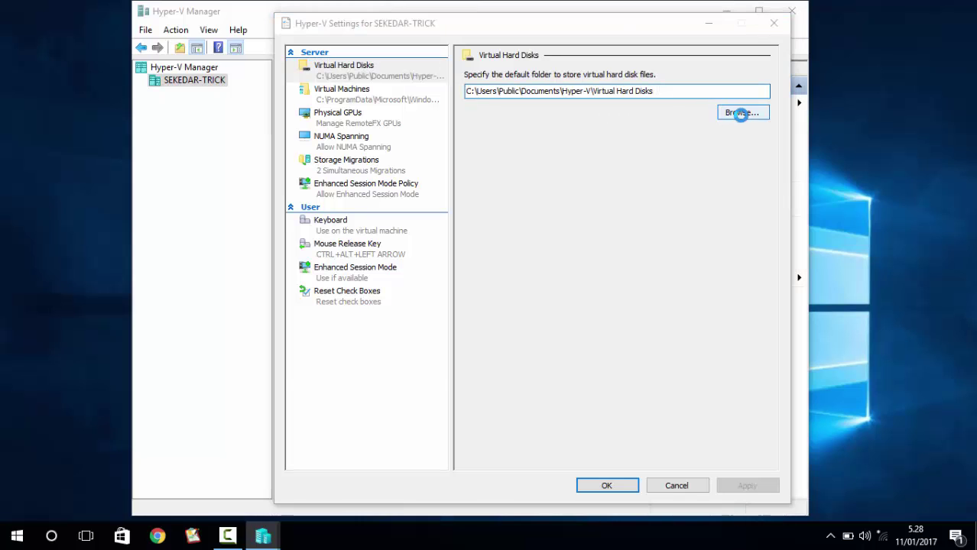
{"action": "scroll", "coordinate": [388, 204], "scroll_direction": "down", "scroll_amount": 2}
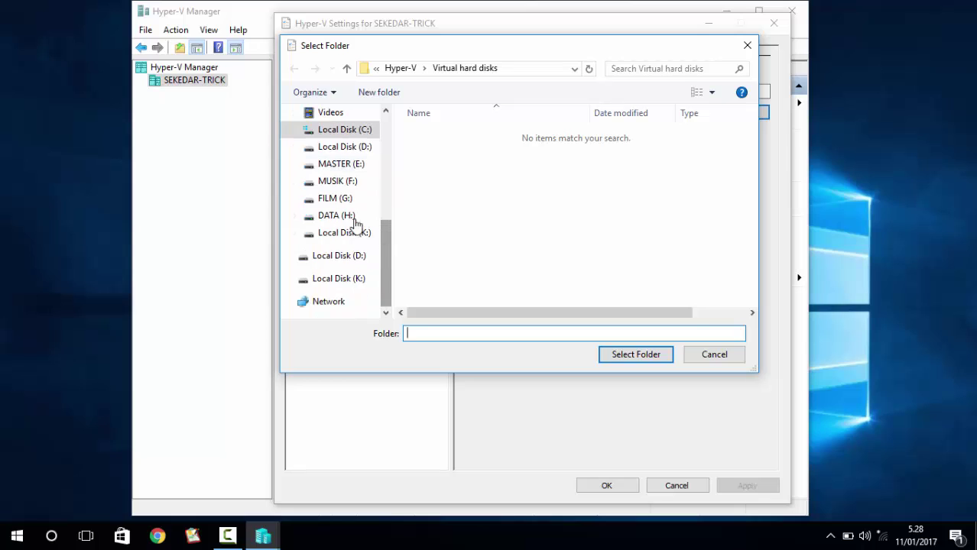
{"action": "left_click", "coordinate": [335, 201]}
{"action": "double_click", "coordinate": [451, 136]}
{"action": "left_click", "coordinate": [451, 135]}
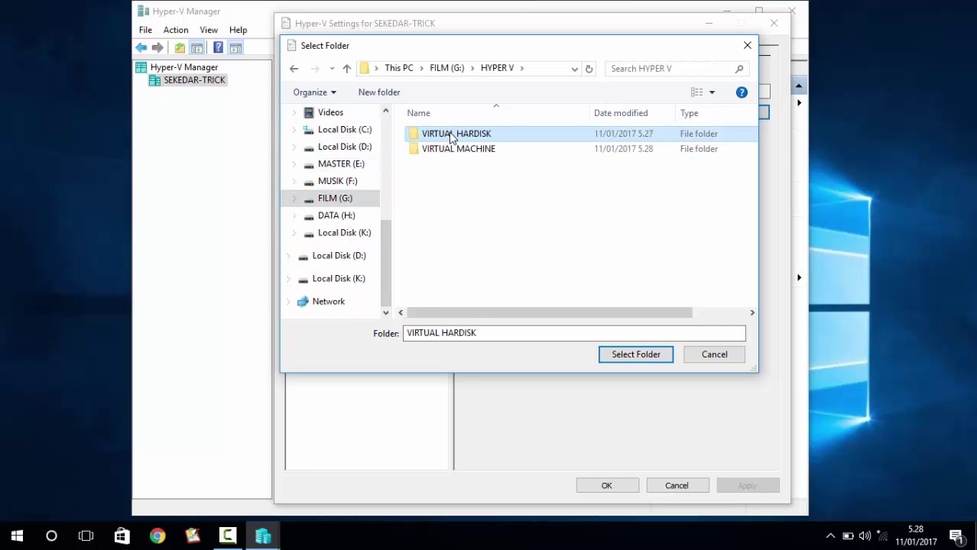
{"action": "left_click", "coordinate": [454, 150]}
{"action": "left_click", "coordinate": [456, 134]}
{"action": "left_click", "coordinate": [629, 354]}
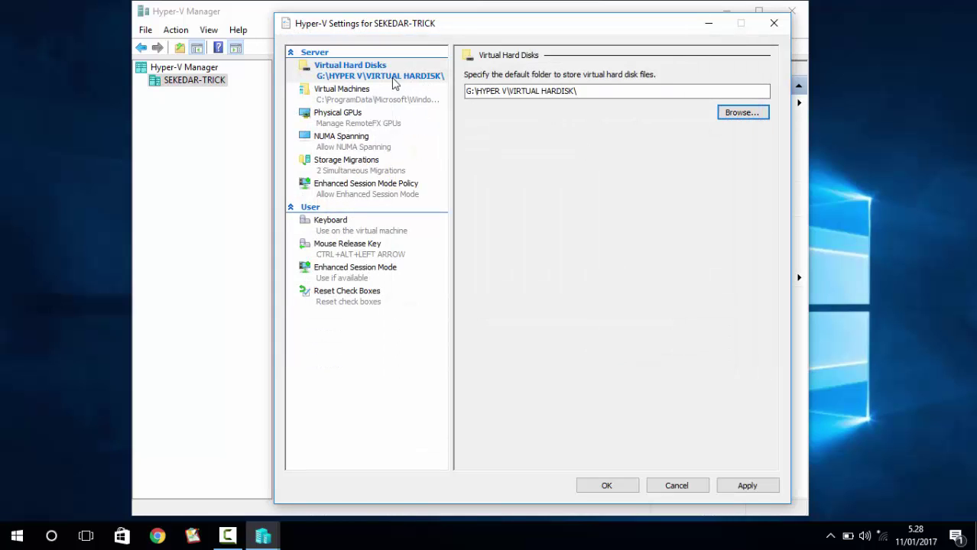
{"action": "left_click", "coordinate": [747, 489]}
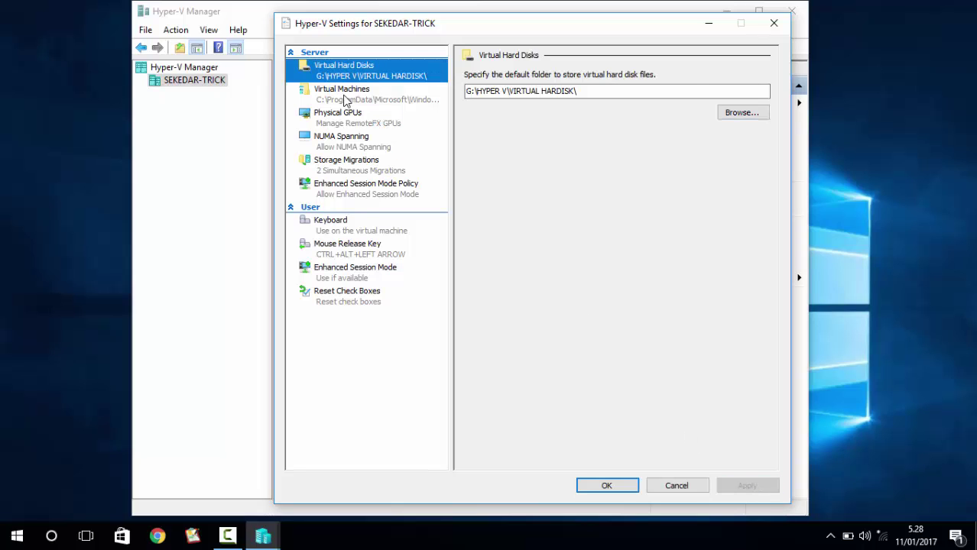
Set the default virtual machine configuration folder to G:\HYPER V\VIRTUAL MACHINE, apply it, and close the Hyper-V settings
{"action": "left_click", "coordinate": [342, 98]}
{"action": "left_click", "coordinate": [738, 115]}
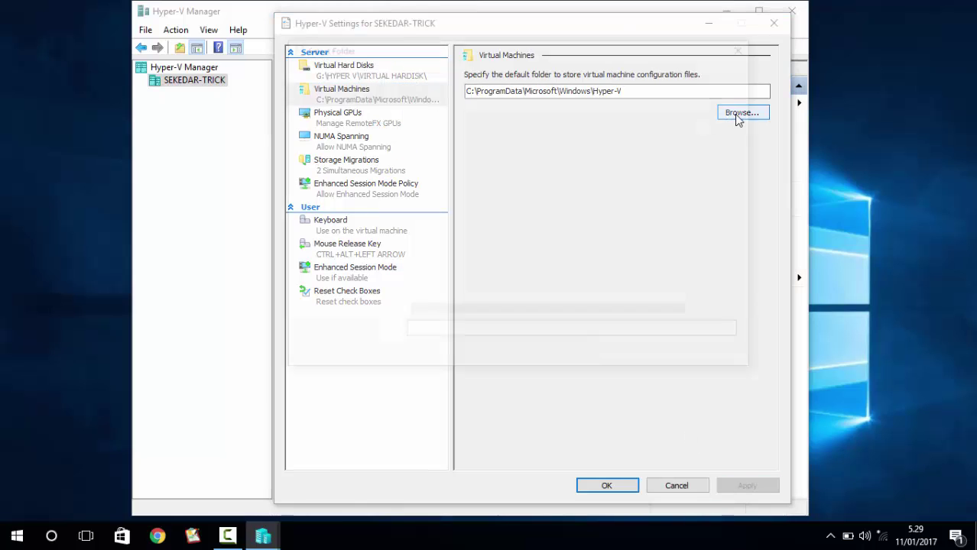
{"action": "left_click_drag", "start_coordinate": [382, 221], "coordinate": [391, 273]}
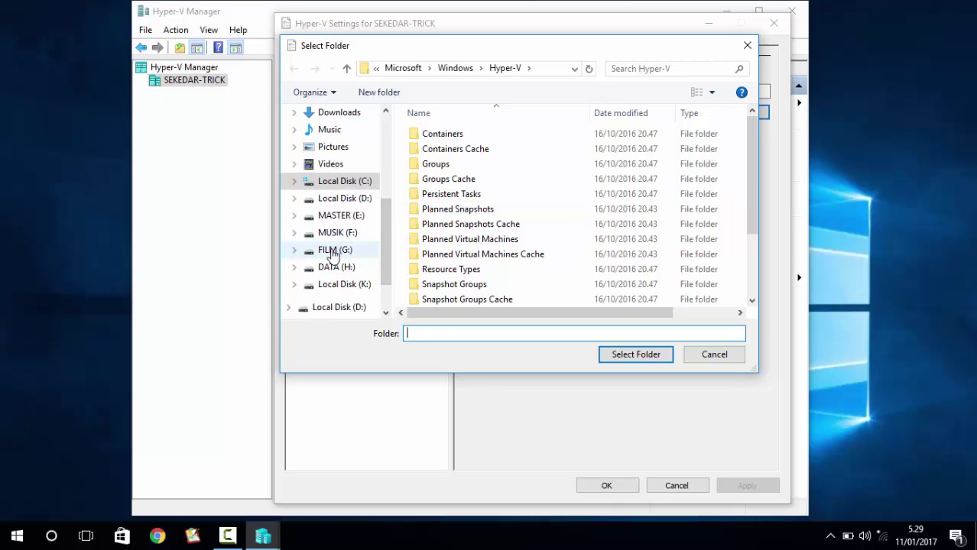
{"action": "left_click", "coordinate": [330, 252]}
{"action": "left_click", "coordinate": [434, 136]}
{"action": "double_click", "coordinate": [434, 140]}
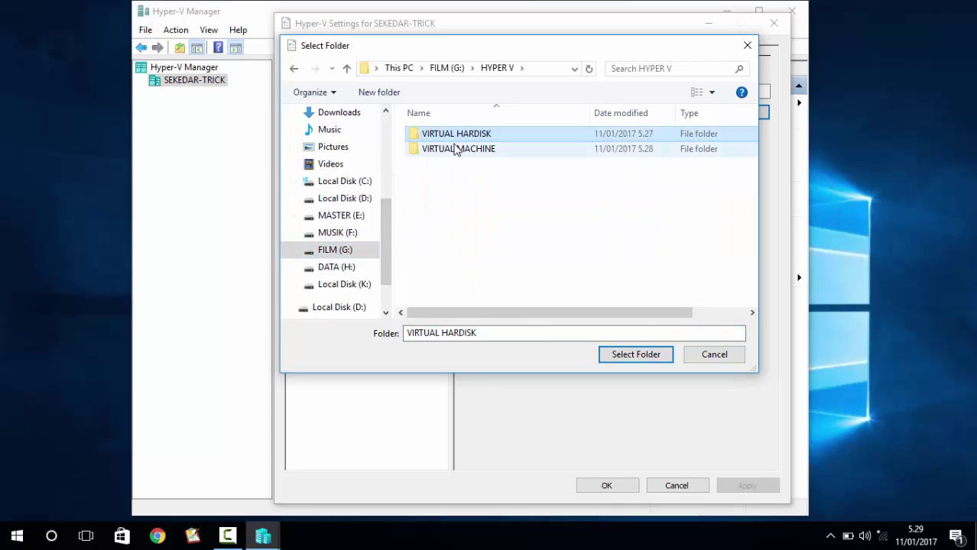
{"action": "left_click", "coordinate": [456, 149]}
{"action": "left_click", "coordinate": [611, 357]}
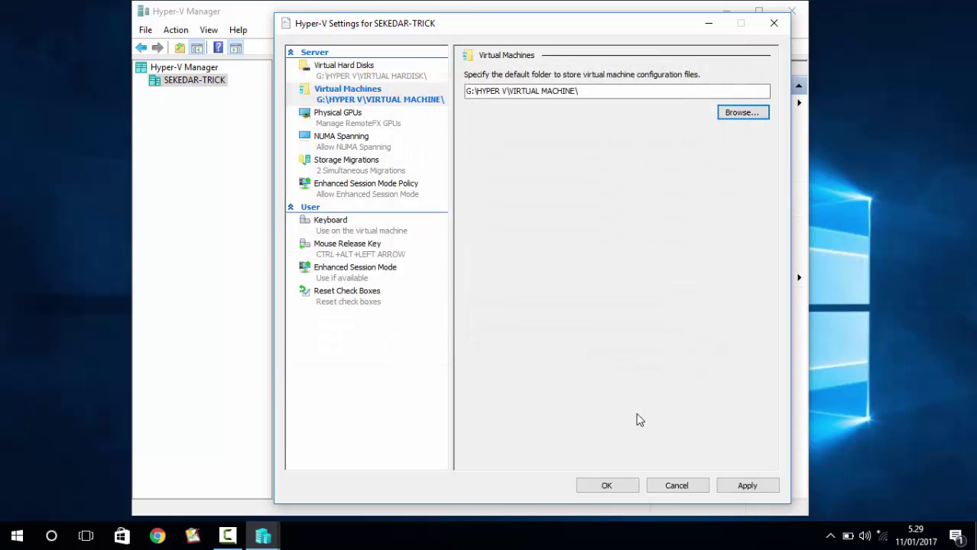
{"action": "left_click", "coordinate": [747, 485]}
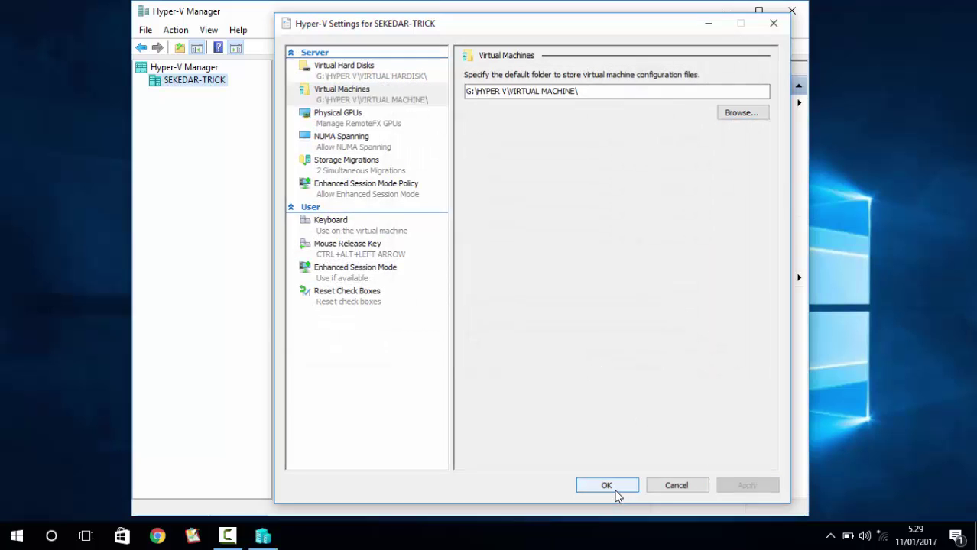
{"action": "left_click", "coordinate": [606, 485]}
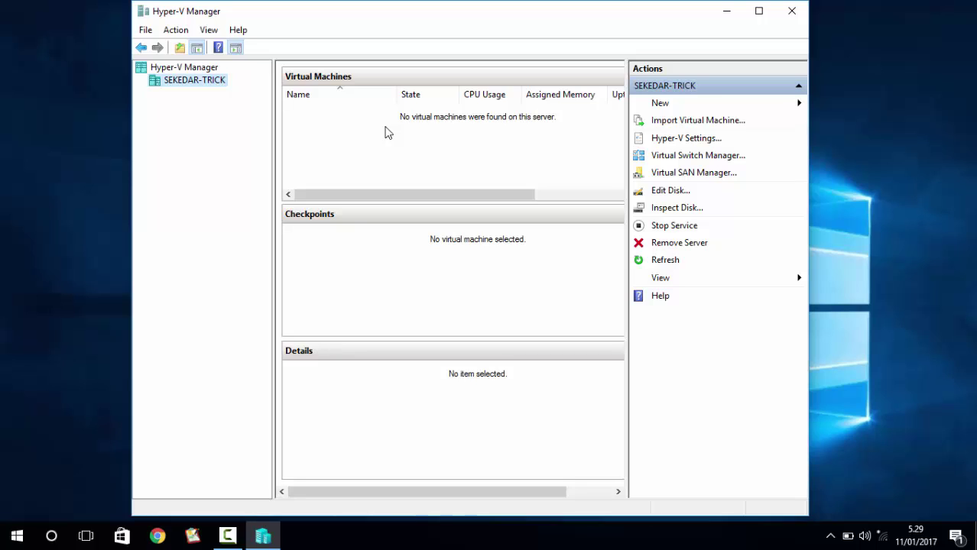
Create a new virtual switch of type External in Virtual Switch Manager
{"action": "left_click", "coordinate": [690, 156]}
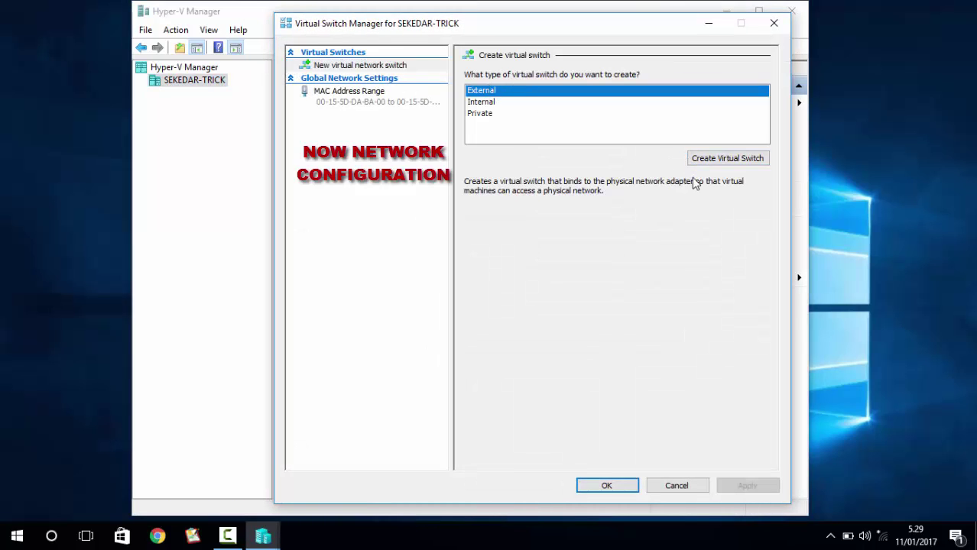
{"action": "left_click", "coordinate": [722, 159]}
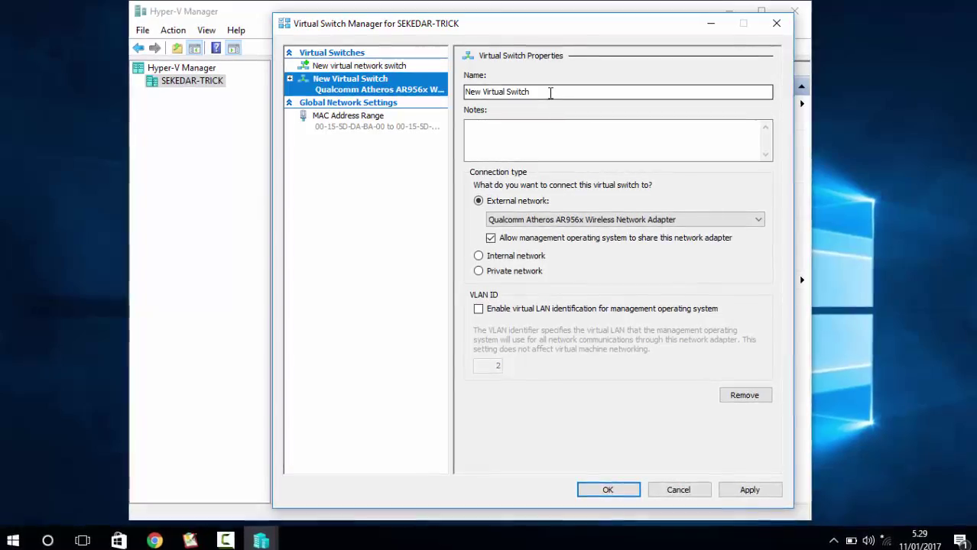
{"action": "left_click_drag", "start_coordinate": [550, 91], "coordinate": [441, 97]}
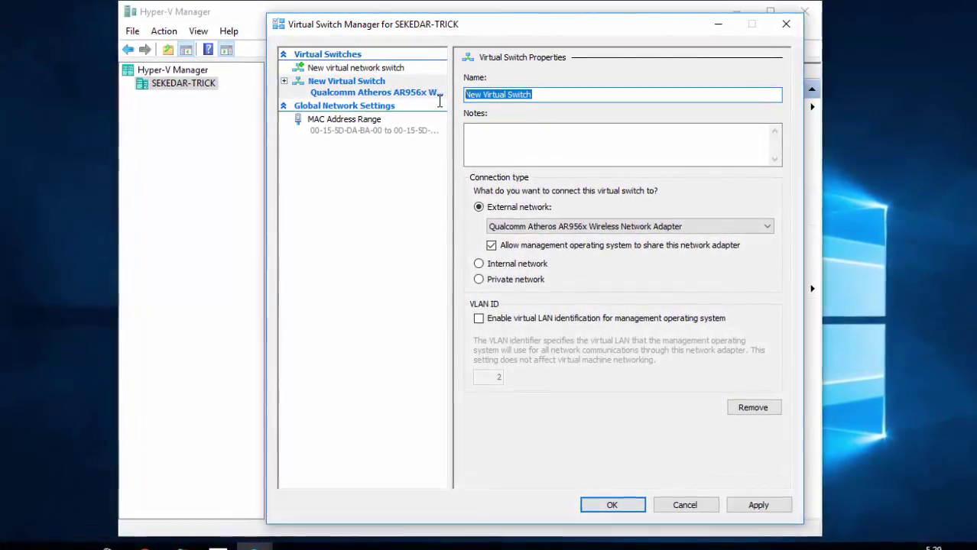
{"action": "type", "text": "exTERNAL lan"}
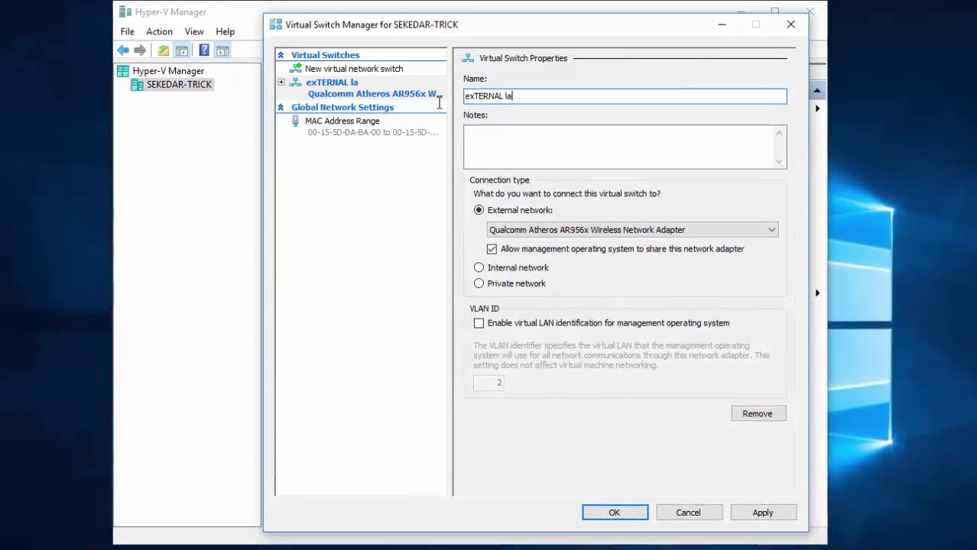
{"action": "key", "text": "BackSpace"}
{"action": "key", "text": "BackSpace"}
{"action": "key", "text": "BackSpace"}
{"action": "key", "text": "BackSpace"}
{"action": "key", "text": "BackSpace"}
{"action": "key", "text": "BackSpace"}
{"action": "key", "text": "BackSpace"}
{"action": "key", "text": "BackSpace"}
{"action": "key", "text": "BackSpace"}
{"action": "key", "text": "BackSpace"}
{"action": "key", "text": "BackSpace"}
{"action": "key", "text": "BackSpace"}
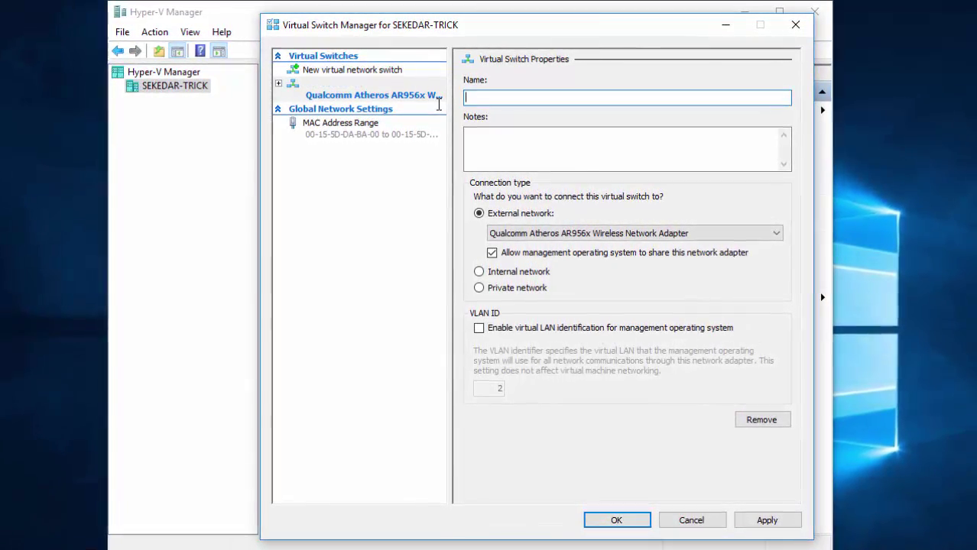
Name the new switch External WLAN, keep the Qualcomm Atheros AR956x Wireless Network Adapter for it, and apply the networking changes
{"action": "type", "text": "External LAN"}
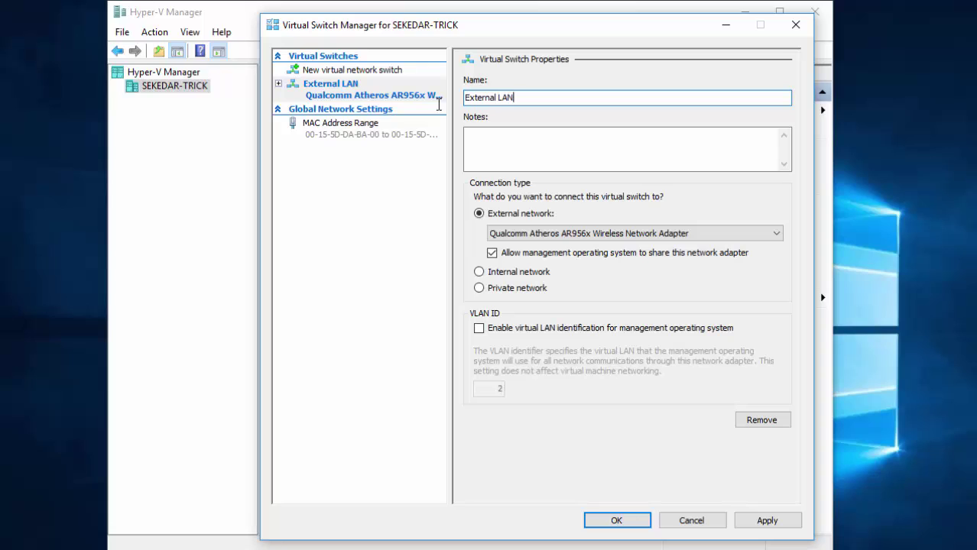
{"action": "left_click", "coordinate": [634, 237]}
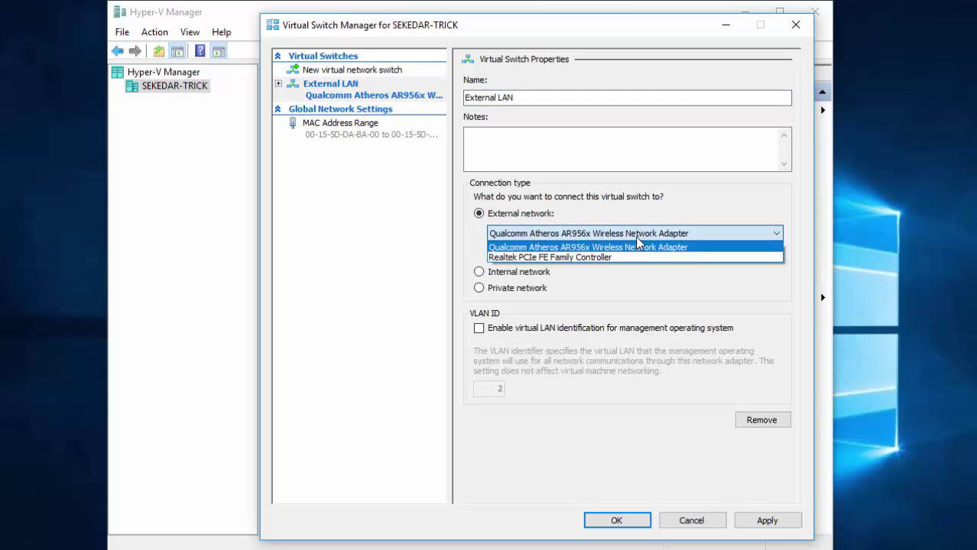
{"action": "left_click", "coordinate": [636, 237]}
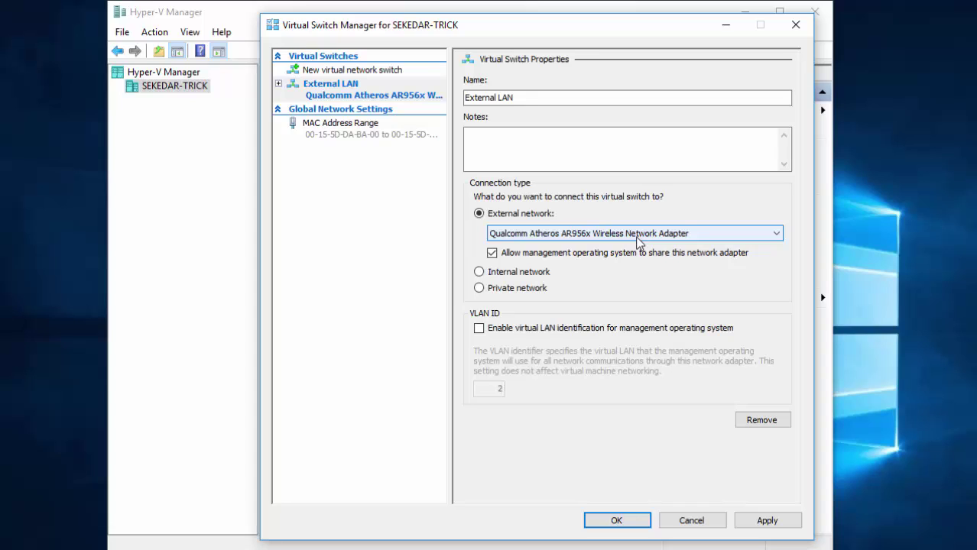
{"action": "left_click", "coordinate": [503, 98]}
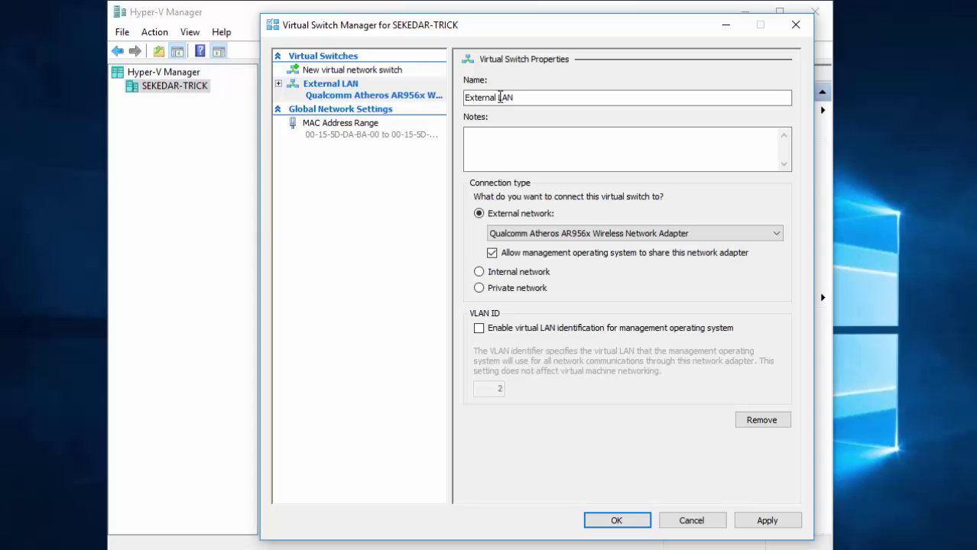
{"action": "left_click", "coordinate": [501, 97]}
{"action": "type", "text": "W"}
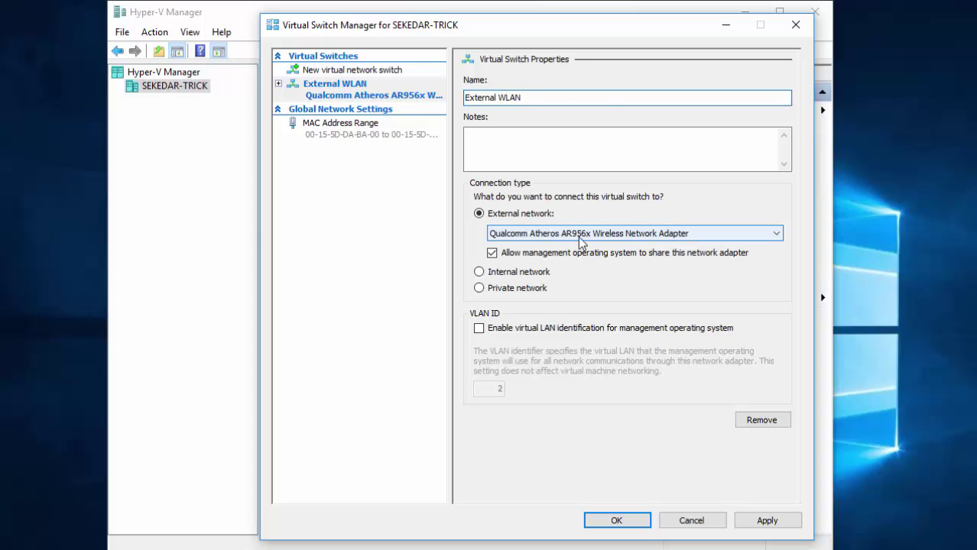
{"action": "left_click", "coordinate": [768, 522]}
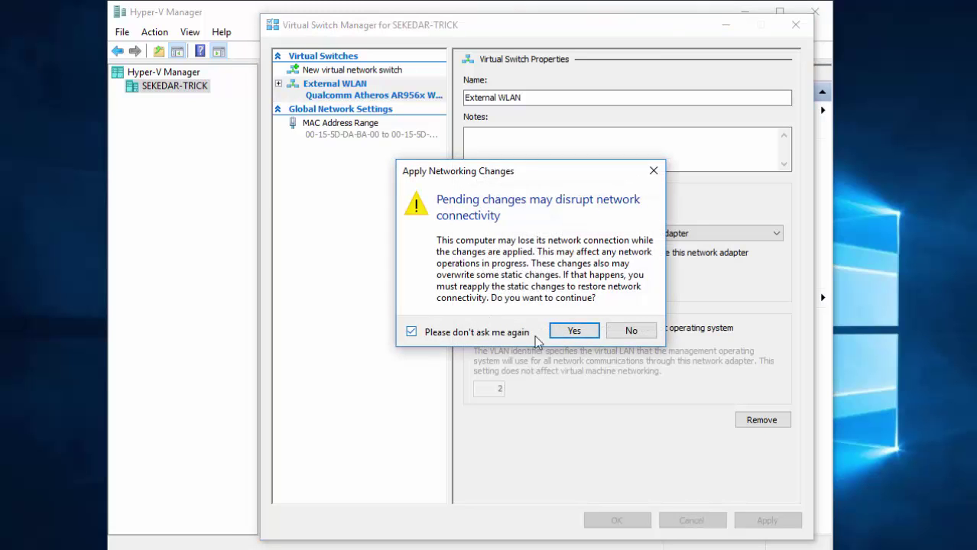
{"action": "left_click", "coordinate": [573, 331]}
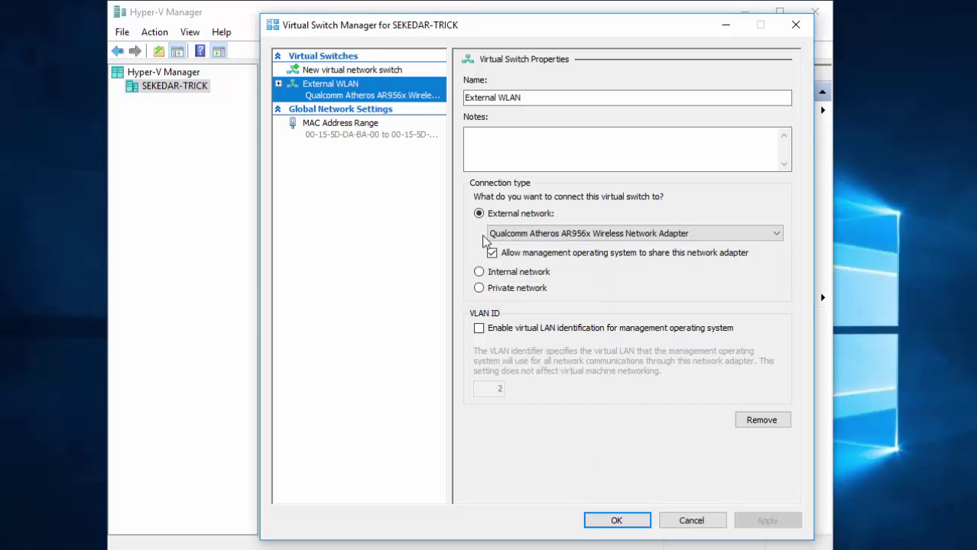
Create a second external virtual switch named Virtual LAN on the Realtek PCIe FE Family Controller, and save it by closing Virtual Switch Manager
{"action": "left_click", "coordinate": [374, 71]}
{"action": "left_click", "coordinate": [735, 167]}
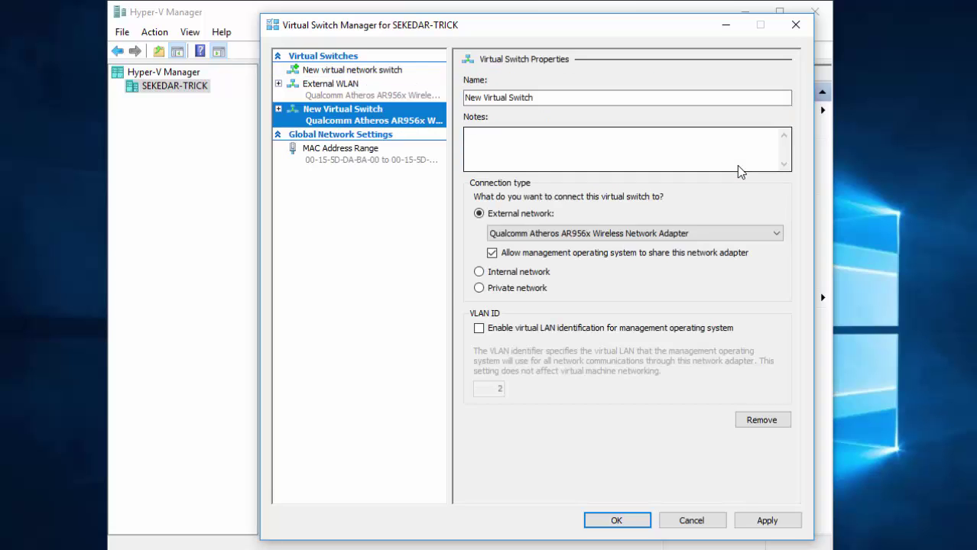
{"action": "left_click_drag", "start_coordinate": [542, 98], "coordinate": [447, 97]}
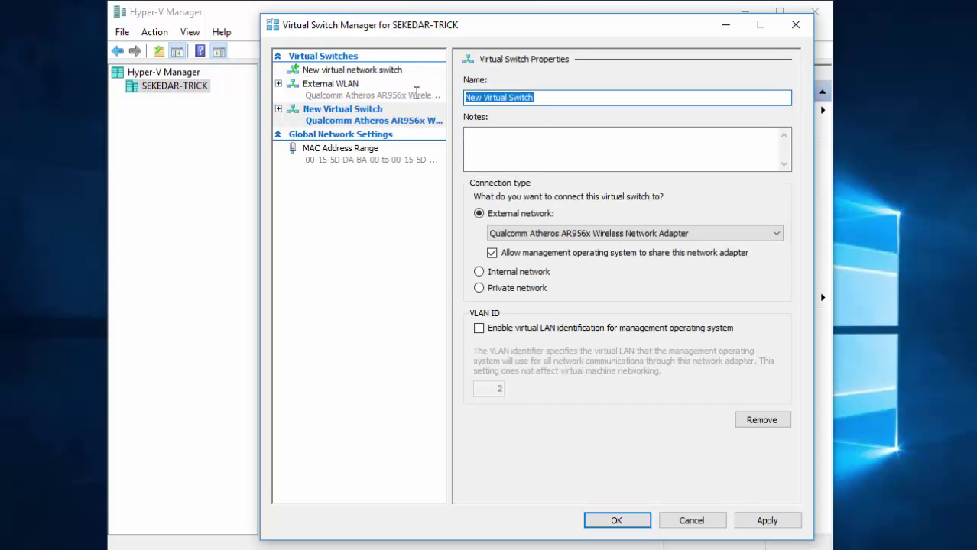
{"action": "type", "text": "Virtual LAN"}
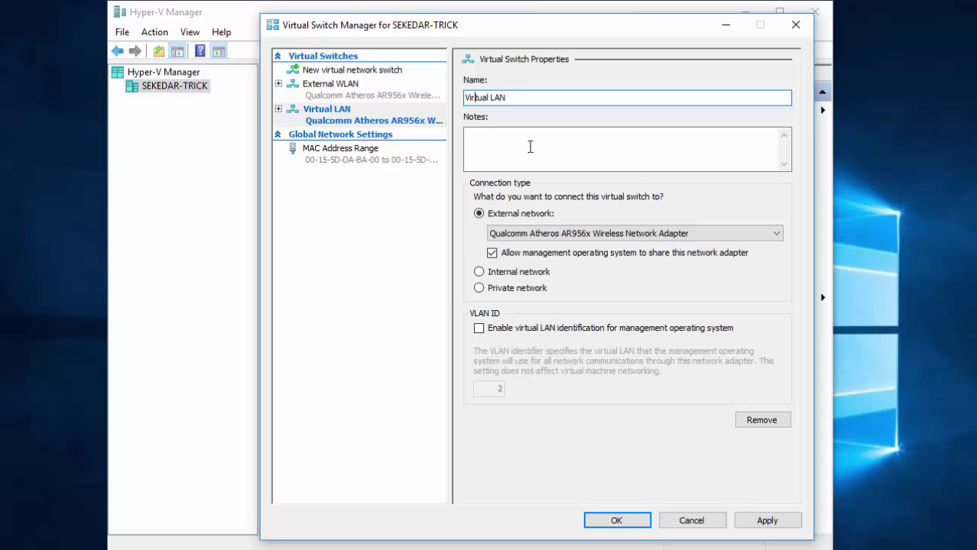
{"action": "left_click", "coordinate": [632, 235]}
{"action": "left_click", "coordinate": [596, 258]}
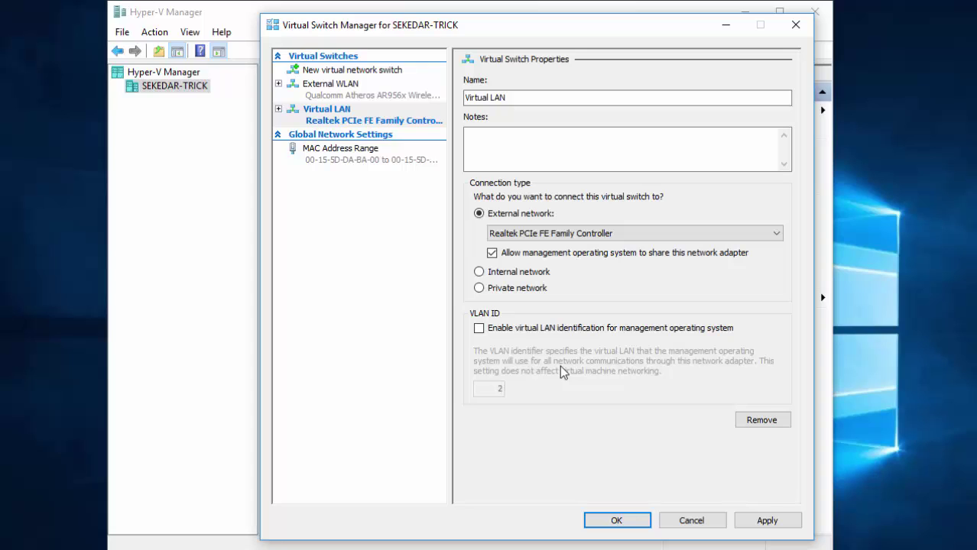
{"action": "left_click", "coordinate": [627, 521]}
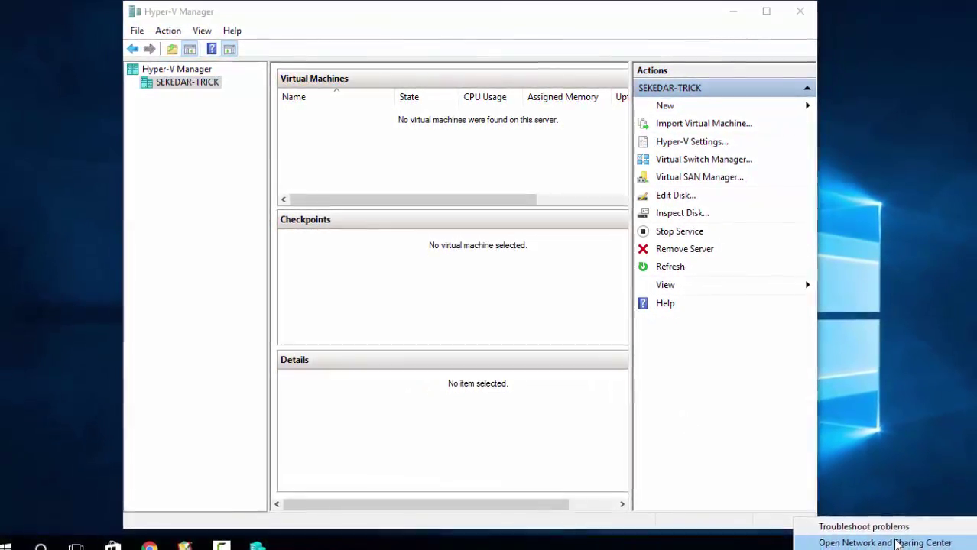
Examine the Network Bridge and the vEthernet adapters in the Windows Network Connections, and close the window to return to Hyper-V Manager
{"action": "key", "text": "Escape"}
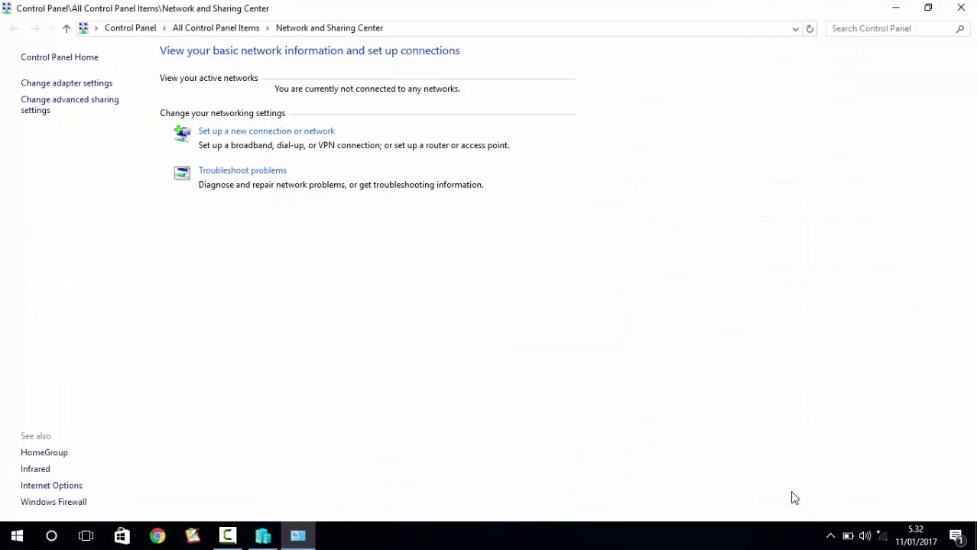
{"action": "left_click", "coordinate": [67, 85]}
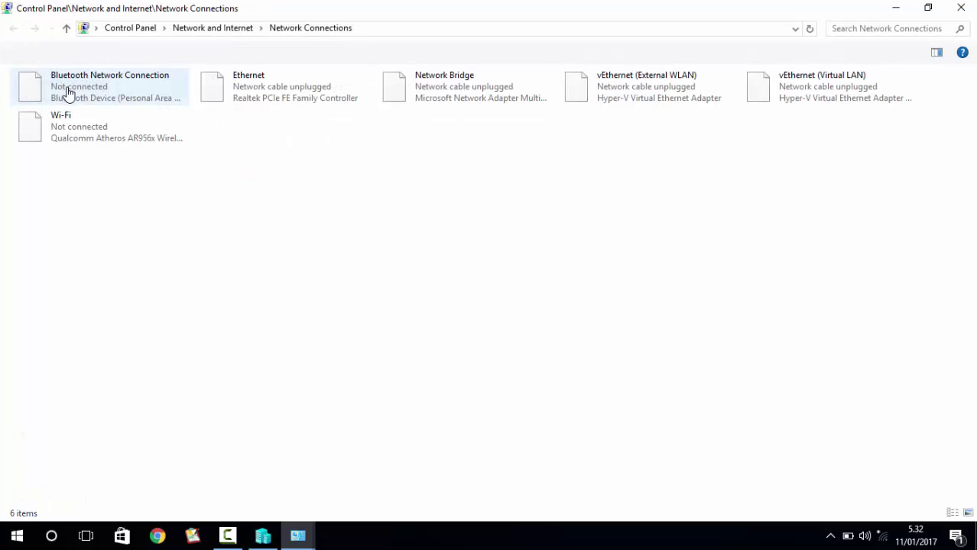
{"action": "left_click", "coordinate": [432, 94]}
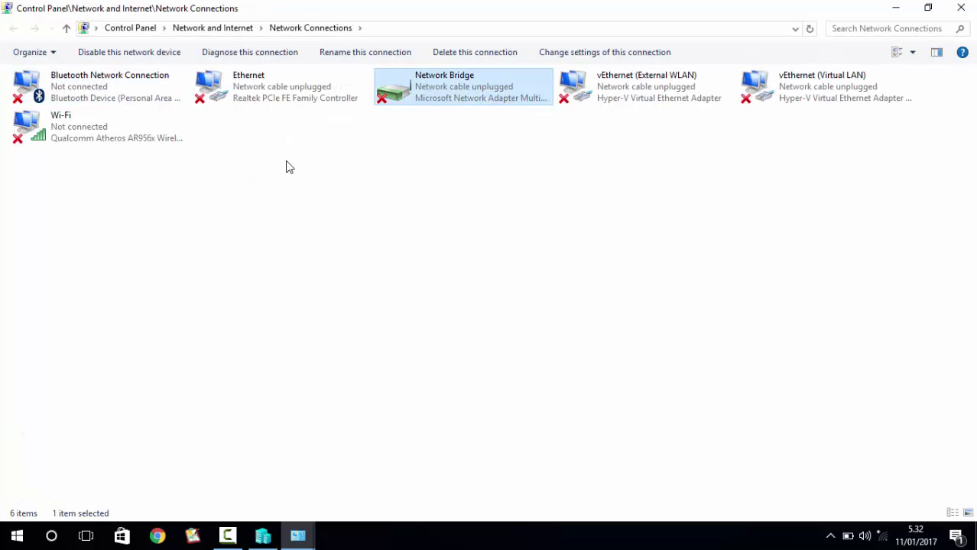
{"action": "left_click", "coordinate": [619, 96]}
{"action": "left_click", "coordinate": [787, 107]}
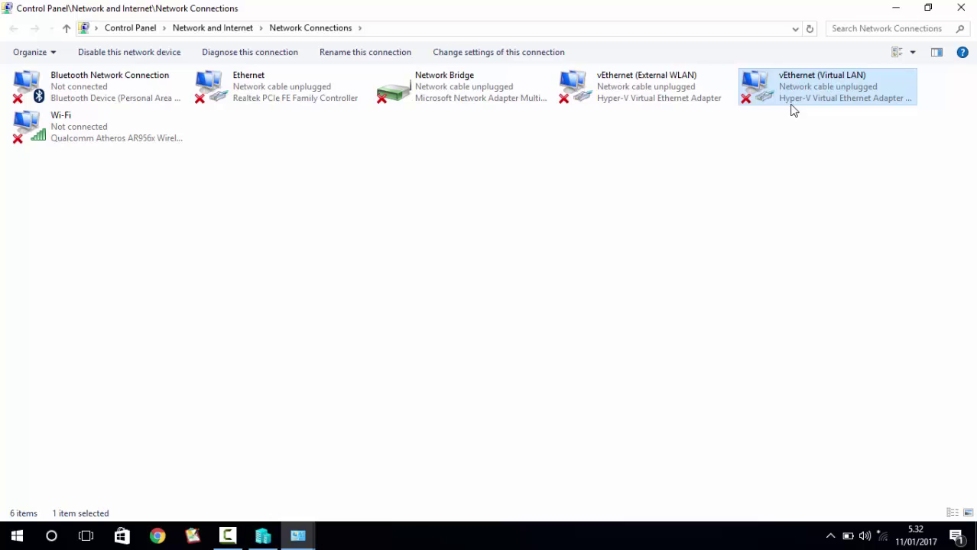
{"action": "left_click", "coordinate": [649, 101]}
{"action": "left_click", "coordinate": [489, 98]}
{"action": "left_click", "coordinate": [611, 97], "text": "ctrl"}
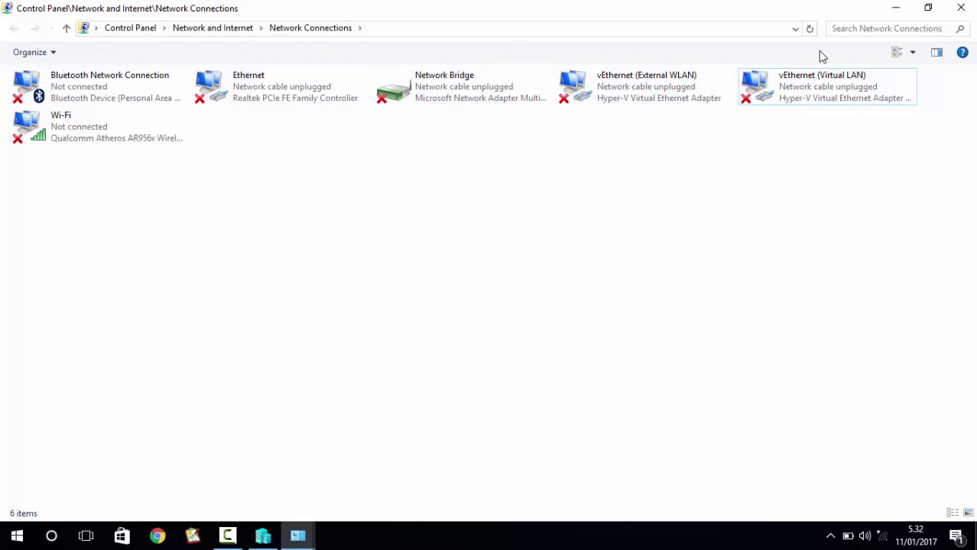
{"action": "left_click", "coordinate": [895, 9]}
{"action": "left_click", "coordinate": [961, 8]}
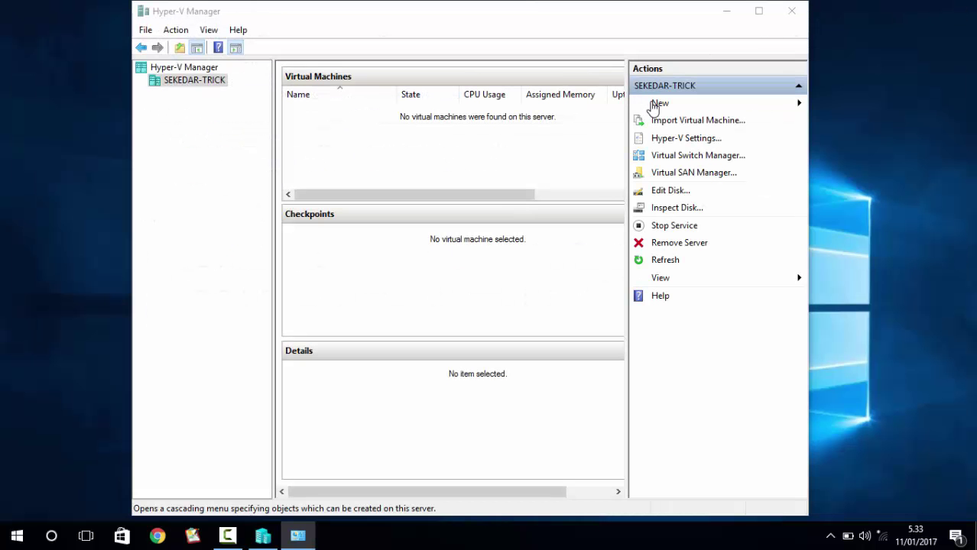
Start creating a new virtual machine on the server and name it Windows 7 64bit, keeping the default storage location
{"action": "left_click", "coordinate": [197, 84]}
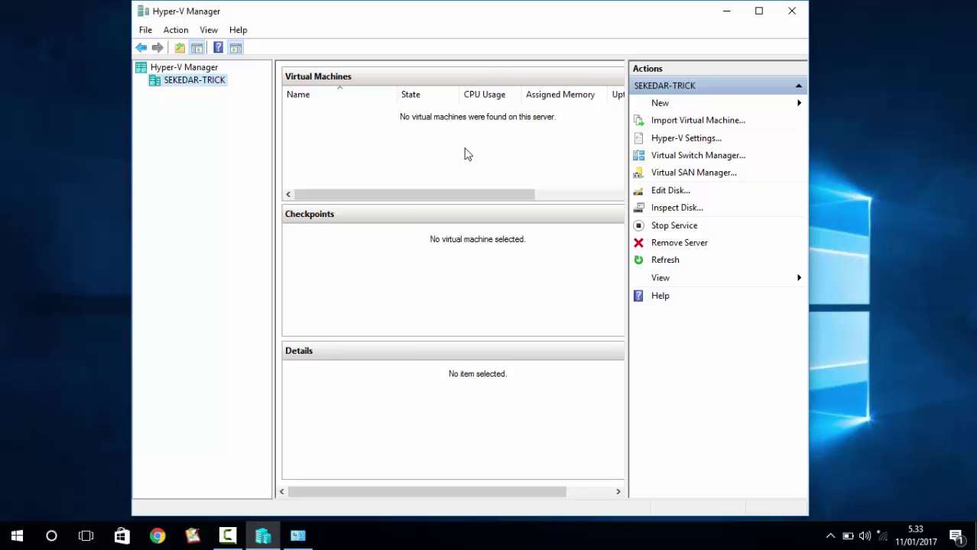
{"action": "left_click", "coordinate": [661, 105]}
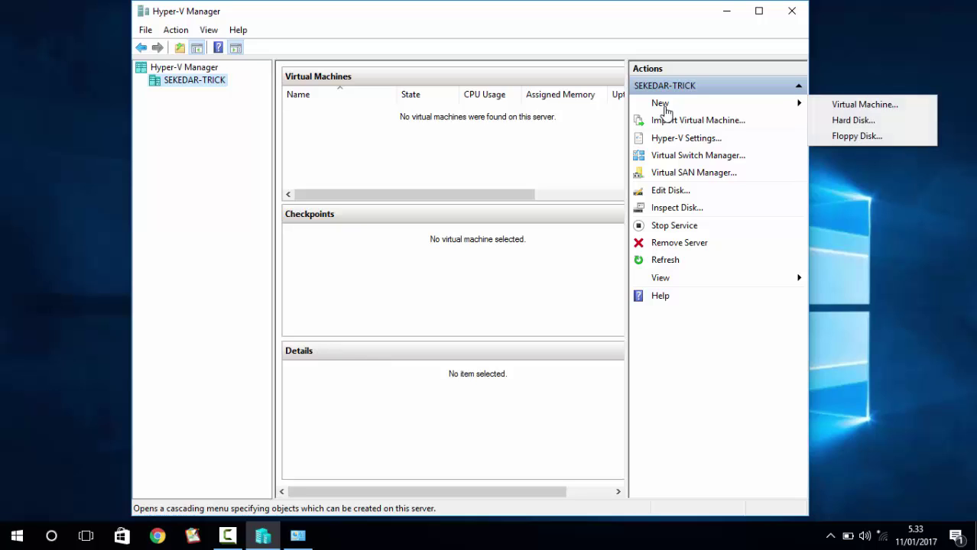
{"action": "left_click", "coordinate": [864, 105]}
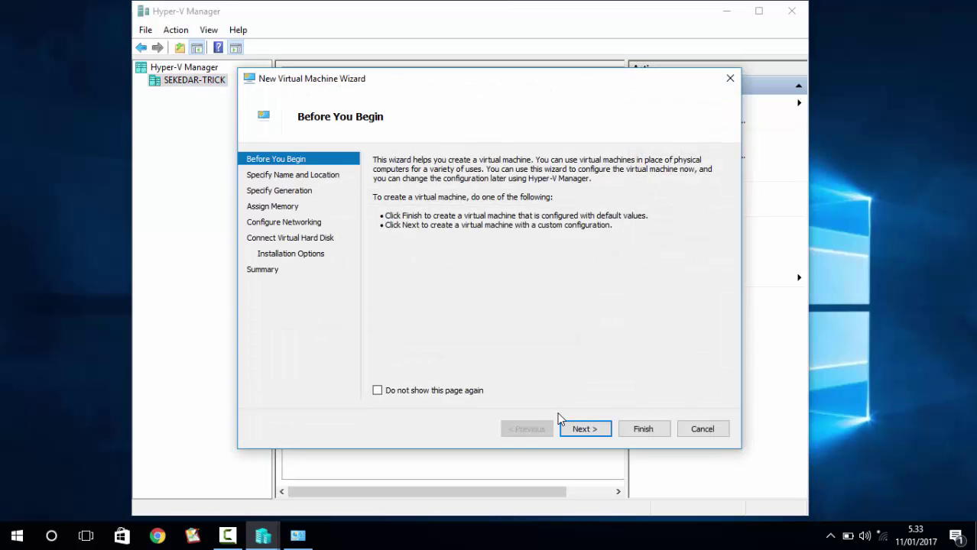
{"action": "left_click", "coordinate": [580, 431]}
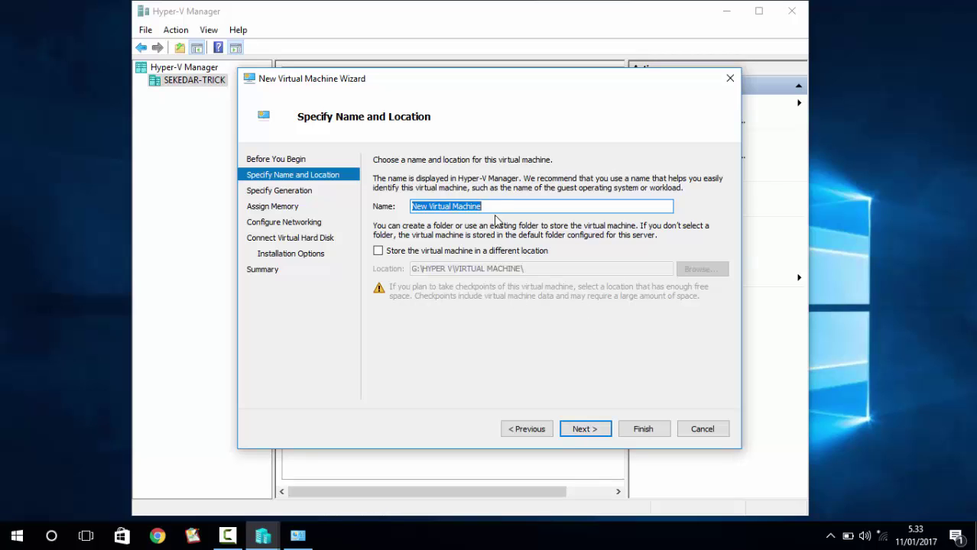
{"action": "left_click", "coordinate": [495, 207]}
{"action": "key", "text": "ctrl+shift+Left"}
{"action": "key", "text": "ctrl+shift+Left"}
{"action": "key", "text": "ctrl+shift+Left"}
{"action": "type", "text": "Windows 7 64bit"}
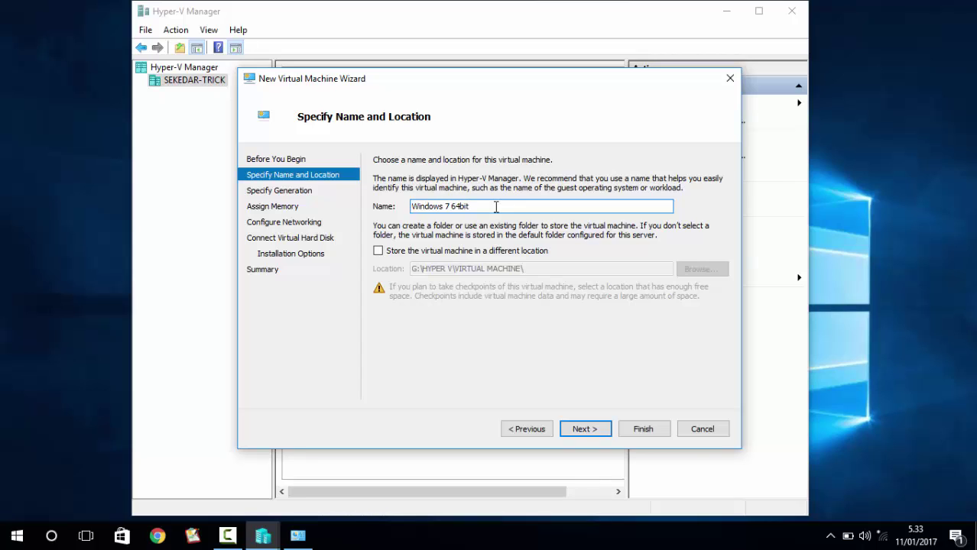
{"action": "left_click", "coordinate": [601, 431]}
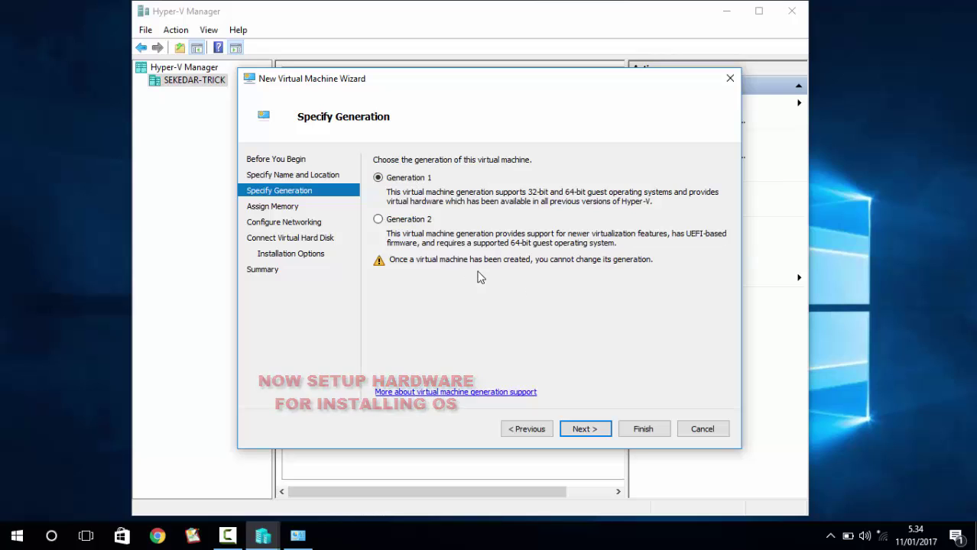
Keep Generation 1 and 1024 MB of startup memory with Dynamic Memory, and connect the virtual machine's network to Virtual LAN
{"action": "left_click", "coordinate": [583, 428]}
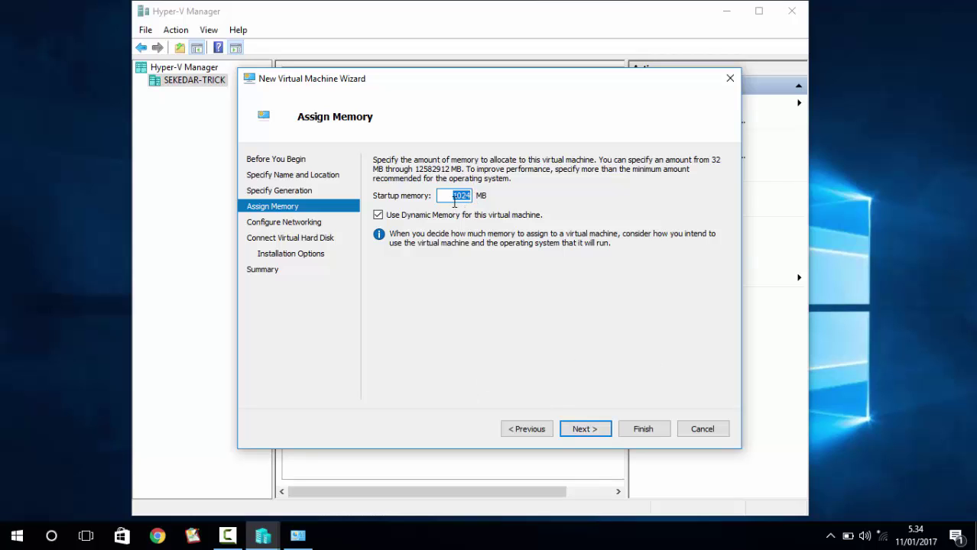
{"action": "left_click", "coordinate": [584, 429]}
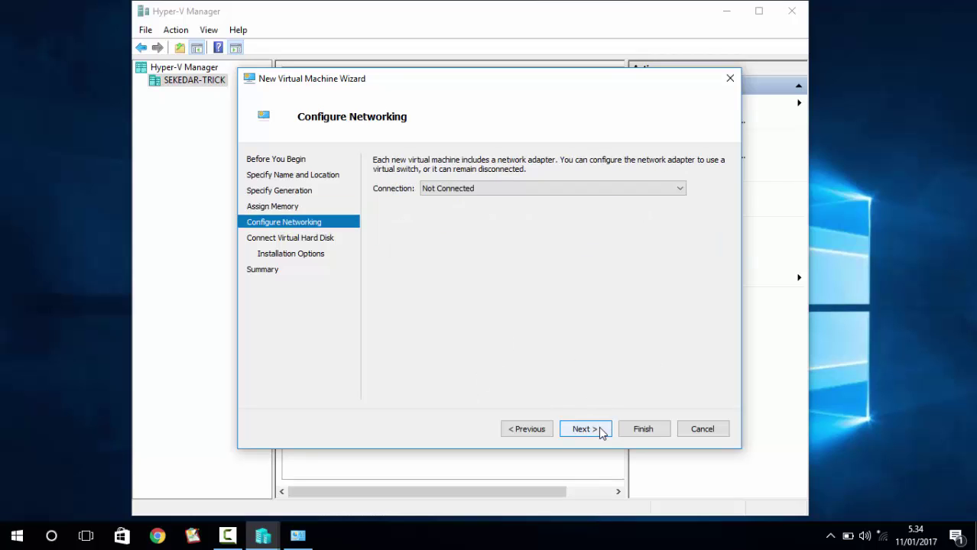
{"action": "left_click", "coordinate": [611, 190]}
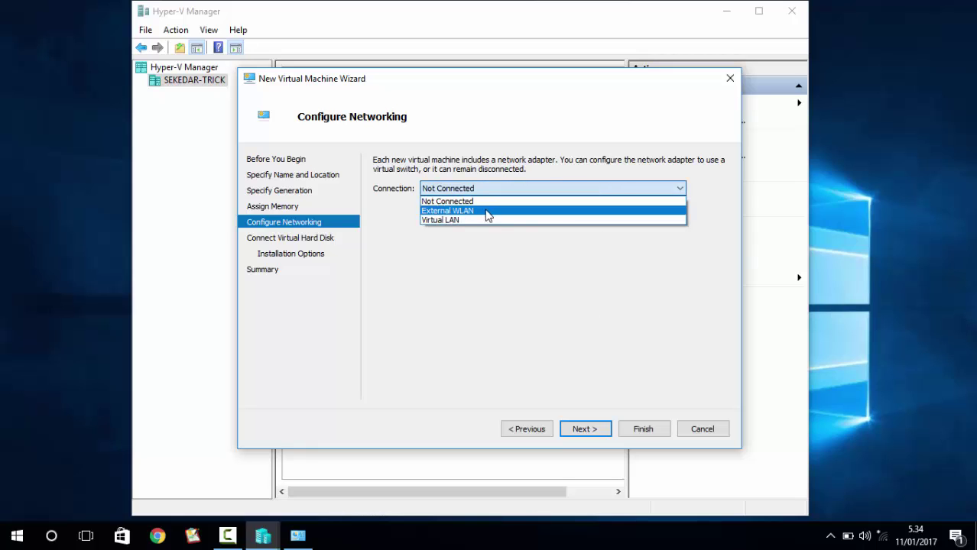
{"action": "left_click", "coordinate": [467, 221]}
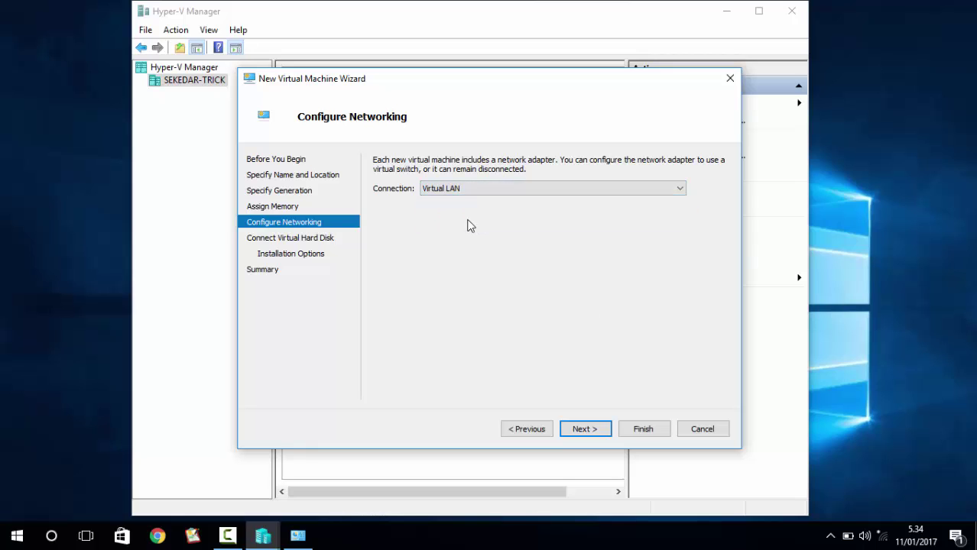
{"action": "left_click", "coordinate": [585, 429]}
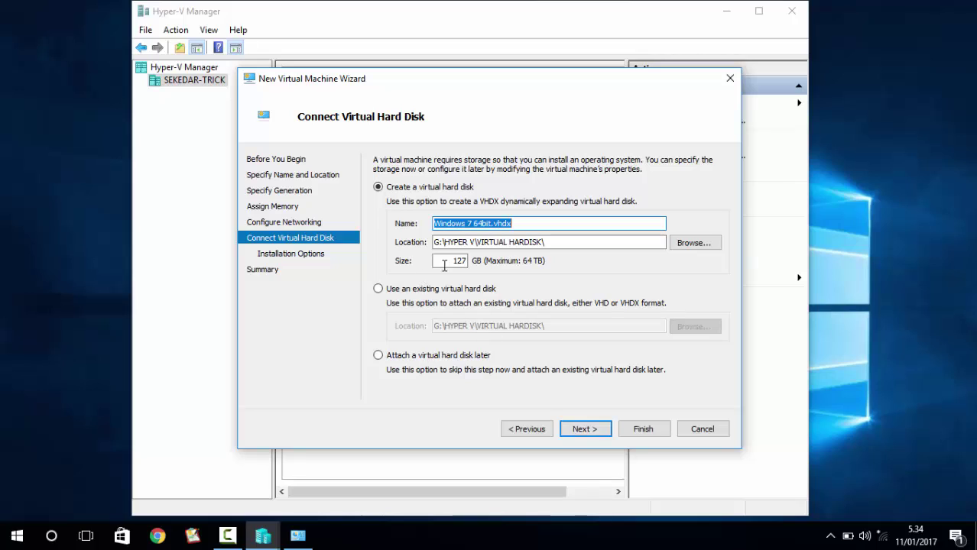
Set the size of the new virtual hard disk to 30 GB and continue to the installation options
{"action": "left_click_drag", "start_coordinate": [441, 261], "coordinate": [479, 261]}
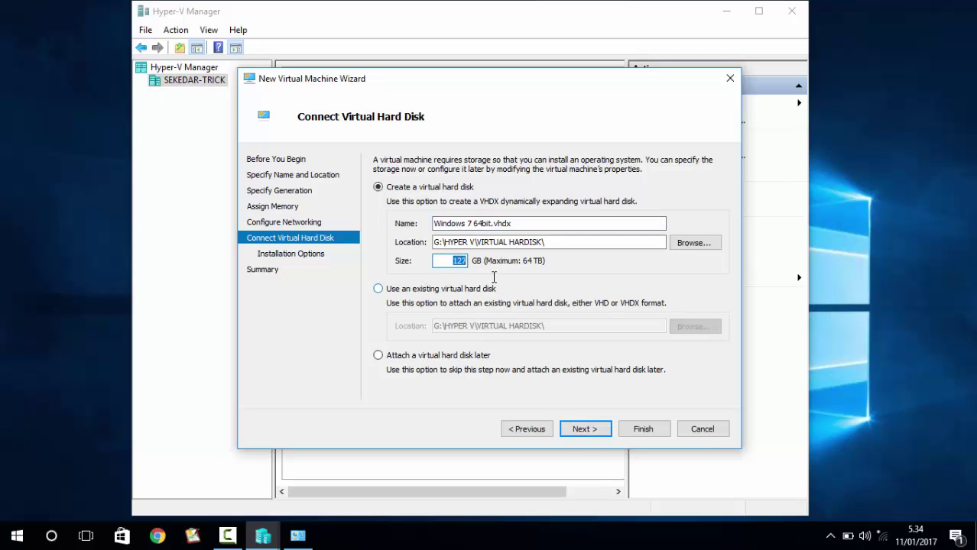
{"action": "type", "text": "40"}
{"action": "key", "text": "BackSpace"}
{"action": "key", "text": "BackSpace"}
{"action": "type", "text": "30"}
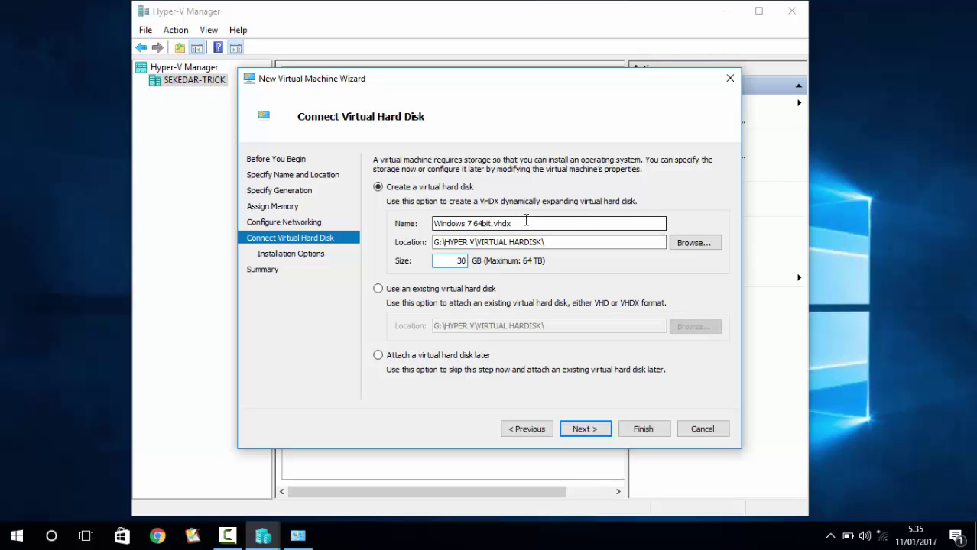
{"action": "left_click", "coordinate": [588, 432]}
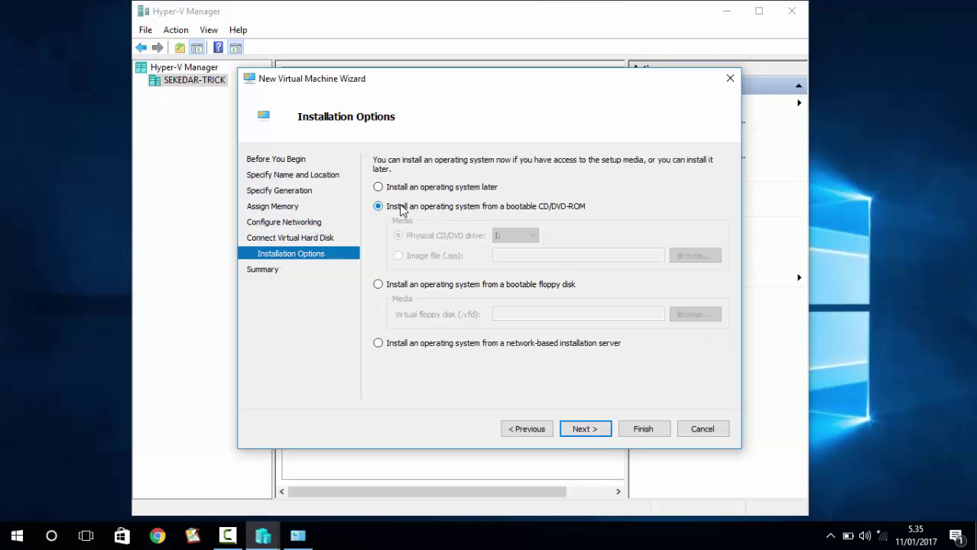
Choose installation from a bootable image file (.iso) and browse to the Master\OS folder on Local Disk (D:)
{"action": "left_click", "coordinate": [433, 260]}
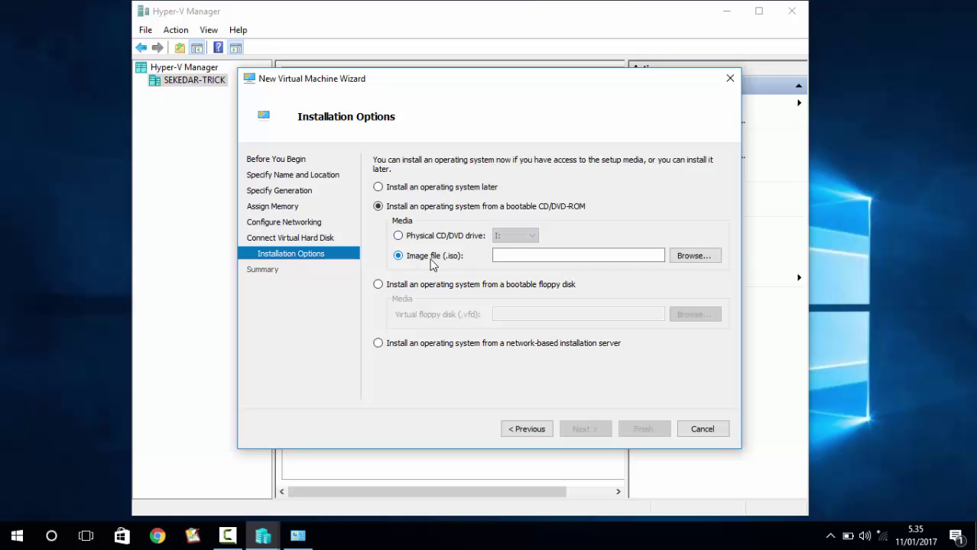
{"action": "left_click", "coordinate": [683, 256]}
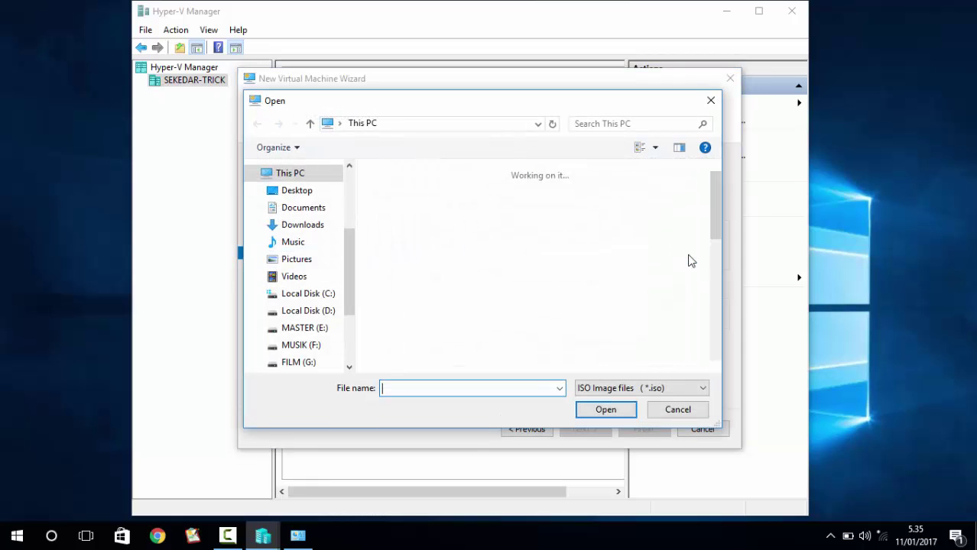
{"action": "scroll", "coordinate": [347, 270], "scroll_direction": "down", "scroll_amount": 2}
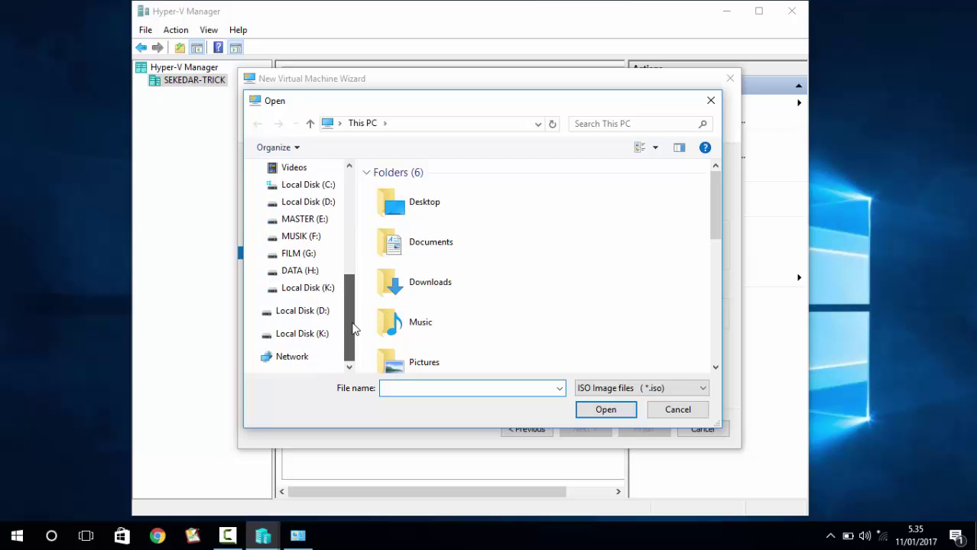
{"action": "left_click", "coordinate": [302, 311]}
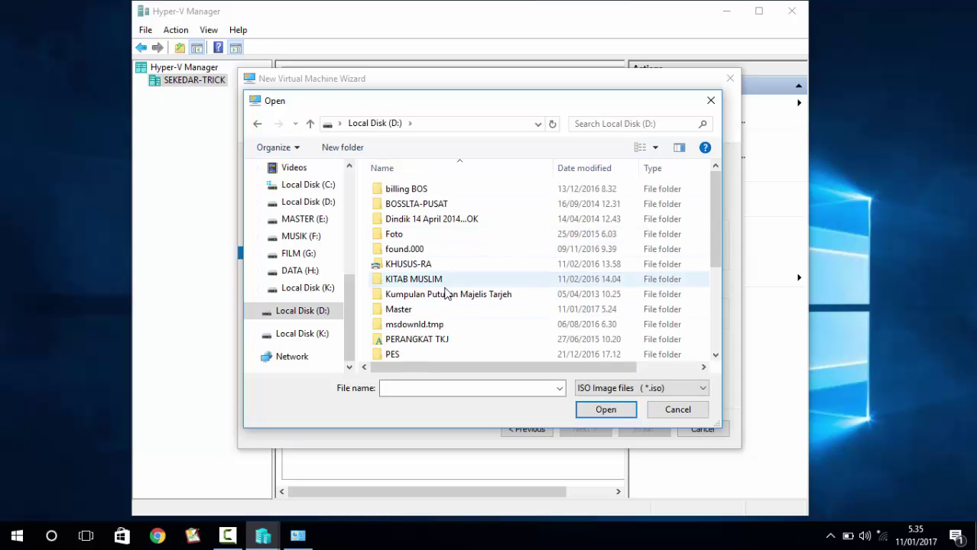
{"action": "double_click", "coordinate": [399, 310]}
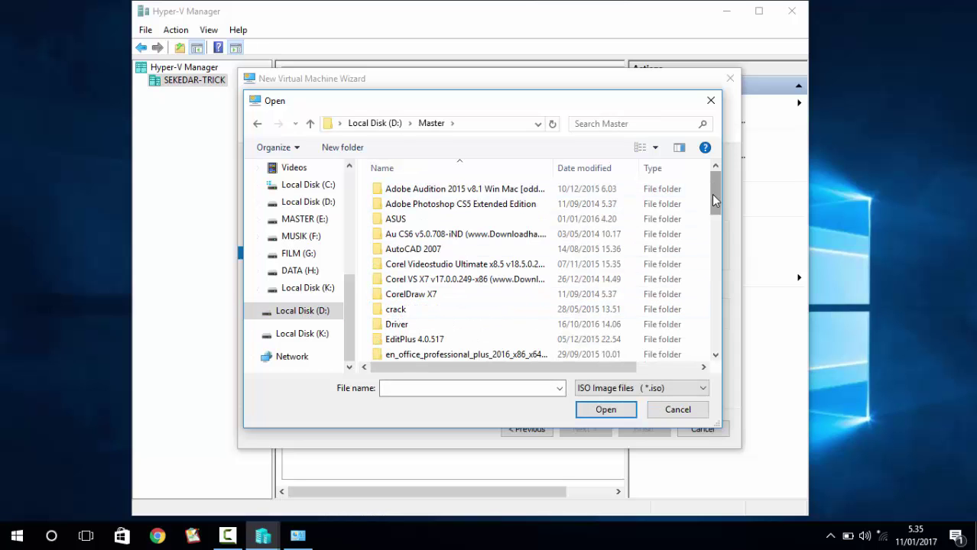
{"action": "left_click_drag", "start_coordinate": [711, 194], "coordinate": [716, 296]}
{"action": "double_click", "coordinate": [680, 295]}
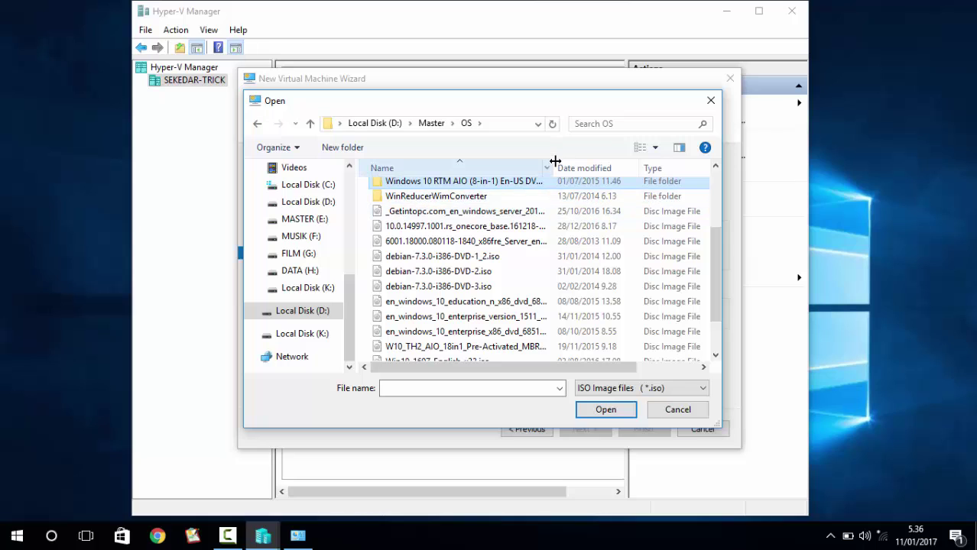
Select the 10.0.14997.1001.rs_onecore_base.161218-0833 ISO as the installation image and finish creating the virtual machine
{"action": "left_click_drag", "start_coordinate": [555, 161], "coordinate": [622, 160]}
{"action": "left_click", "coordinate": [558, 230]}
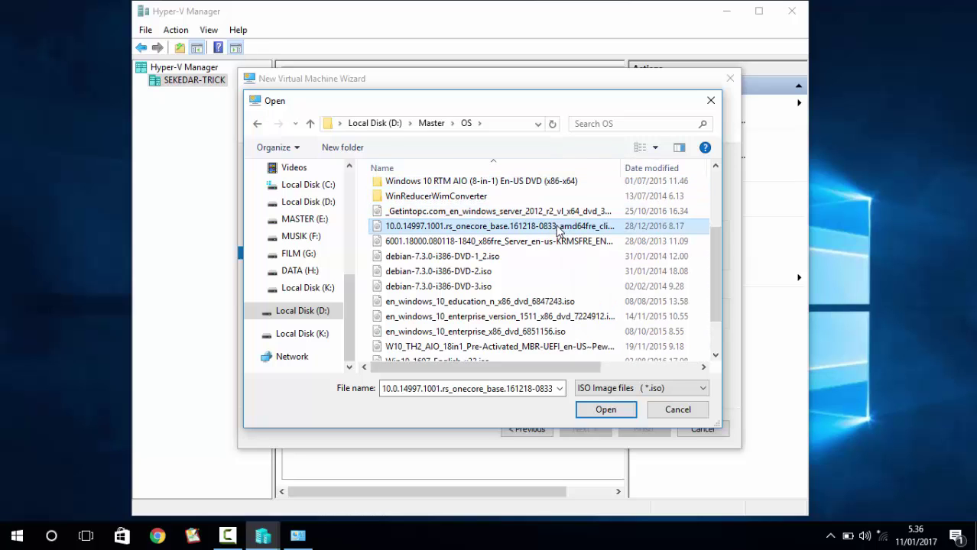
{"action": "left_click", "coordinate": [617, 411]}
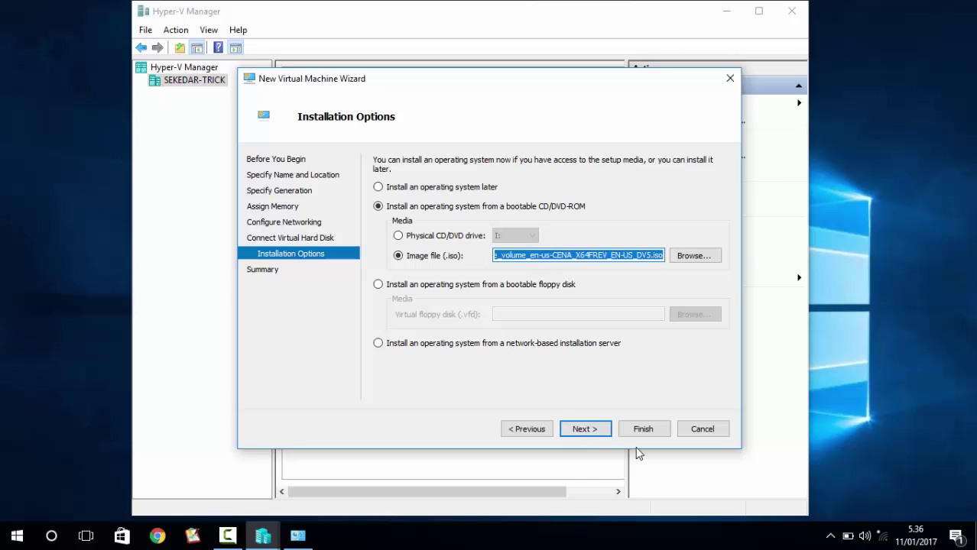
{"action": "left_click", "coordinate": [582, 429]}
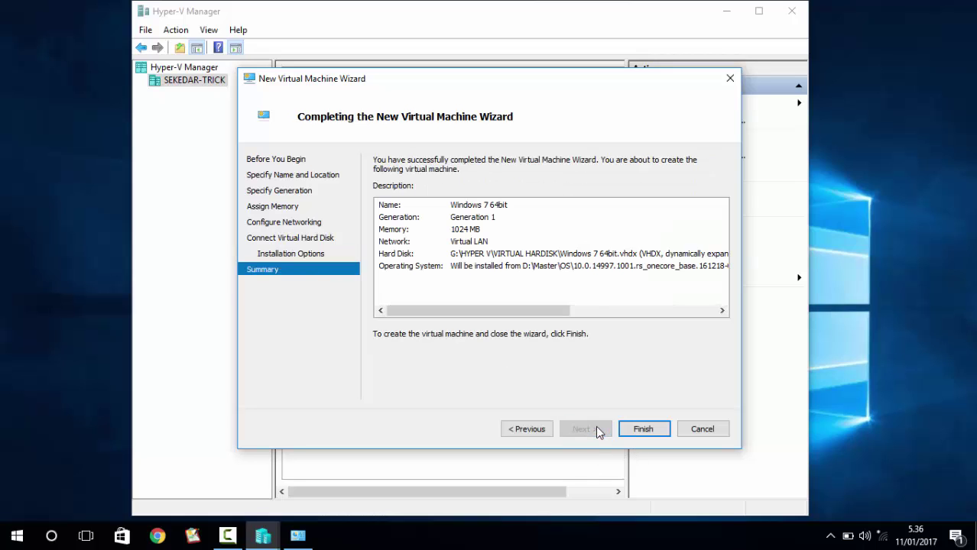
{"action": "left_click", "coordinate": [644, 431]}
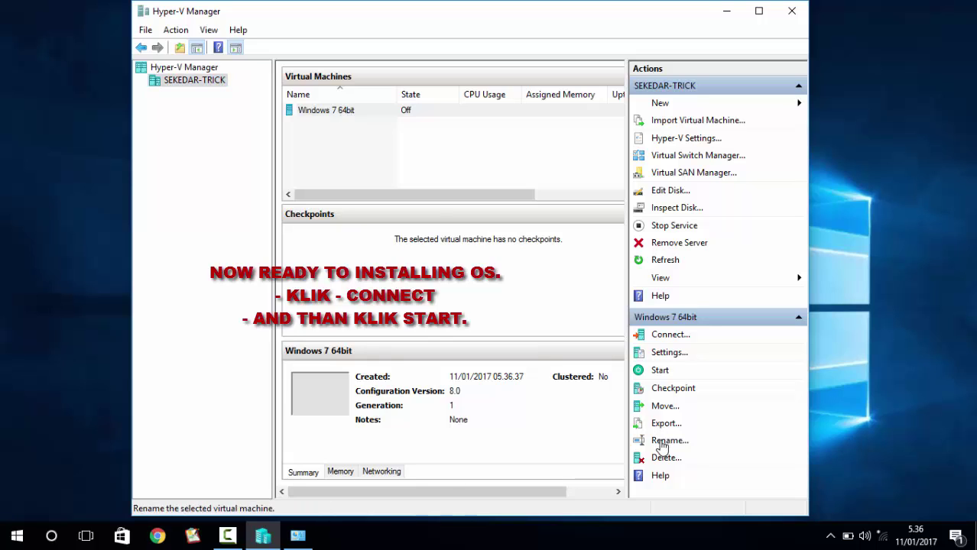
Rename the new virtual machine to Windows 10 64bit and select it in the list
{"action": "left_click", "coordinate": [662, 441]}
{"action": "left_click", "coordinate": [341, 110]}
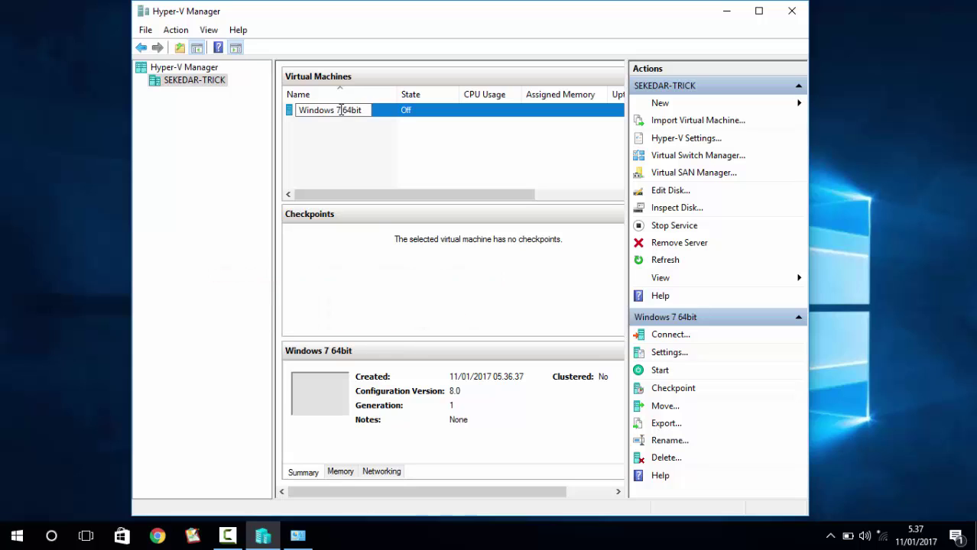
{"action": "type", "text": "10"}
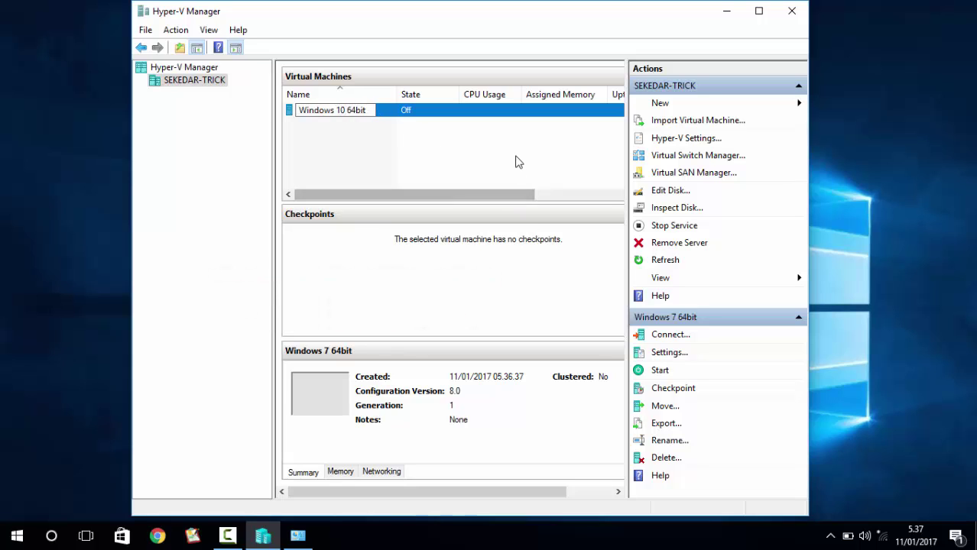
{"action": "left_click", "coordinate": [515, 162]}
{"action": "left_click", "coordinate": [375, 115]}
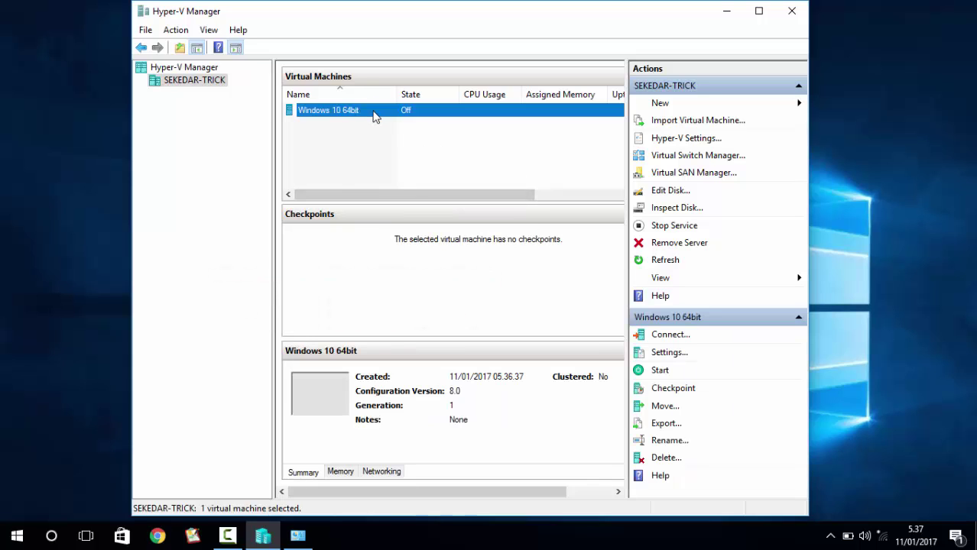